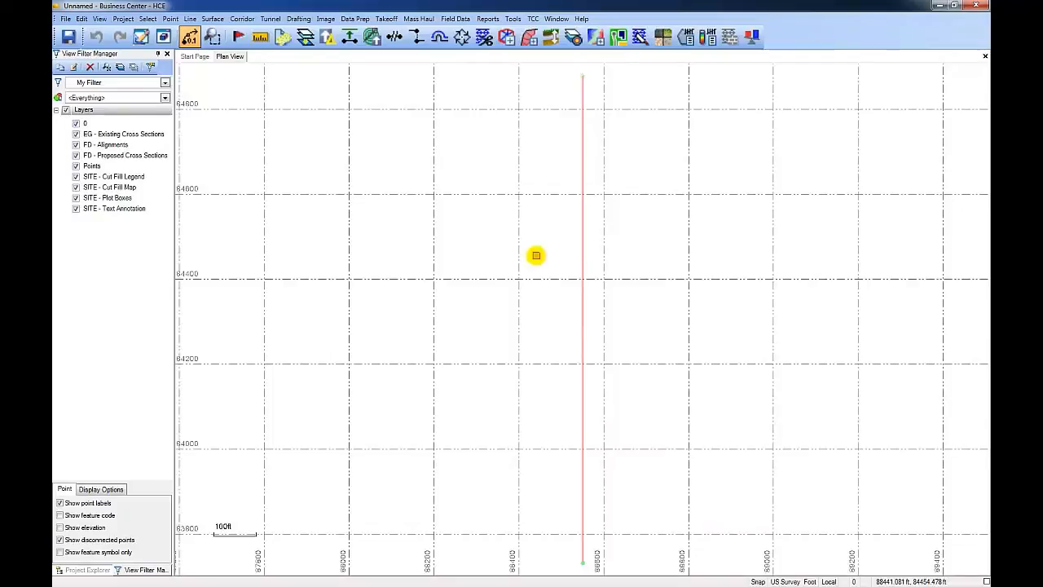
# Step: Save the project as Cross Sections in the Trimble Building Training Files folder
pyautogui.click(66, 18)
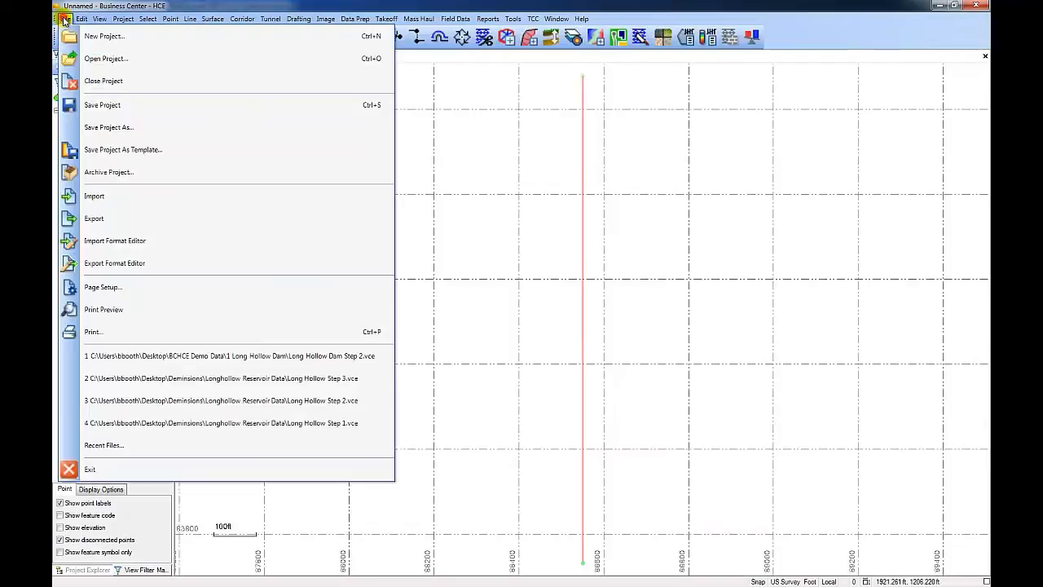
pyautogui.click(88, 106)
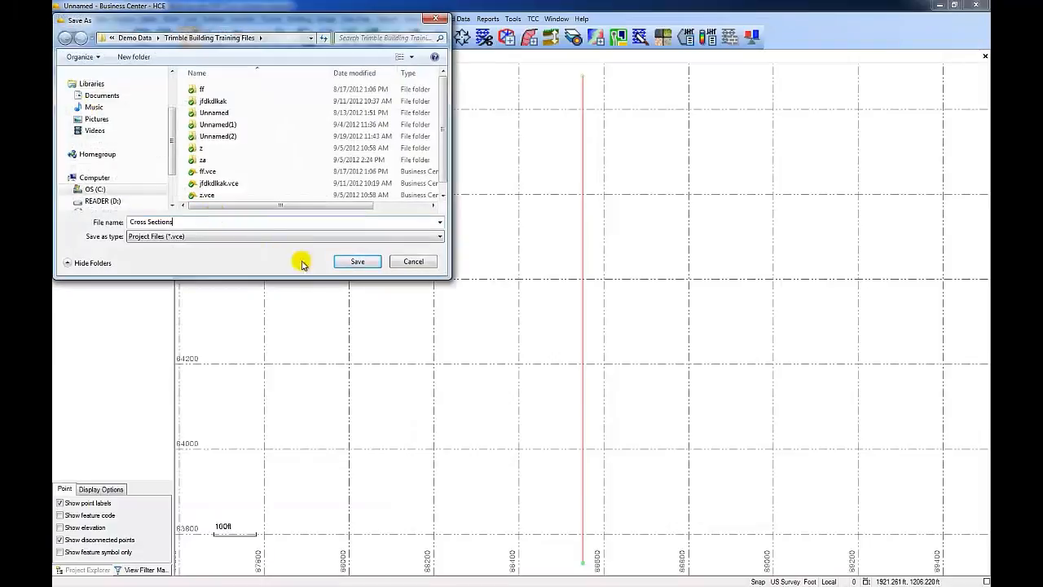
pyautogui.click(345, 261)
# Step: Start the Digitize Cross-Section command for surfaces and maximize its window
pyautogui.click(213, 19)
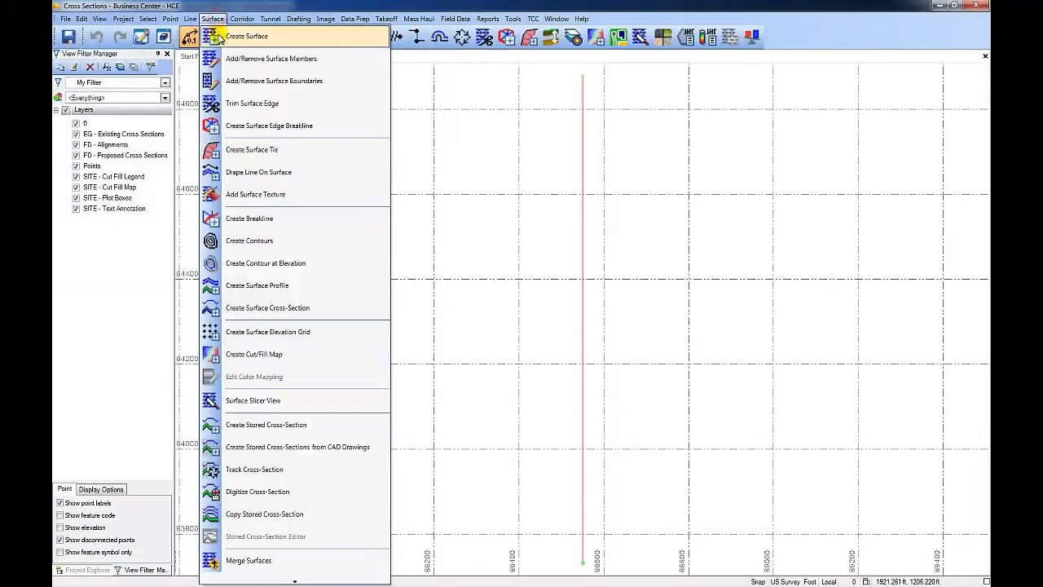
pyautogui.click(249, 491)
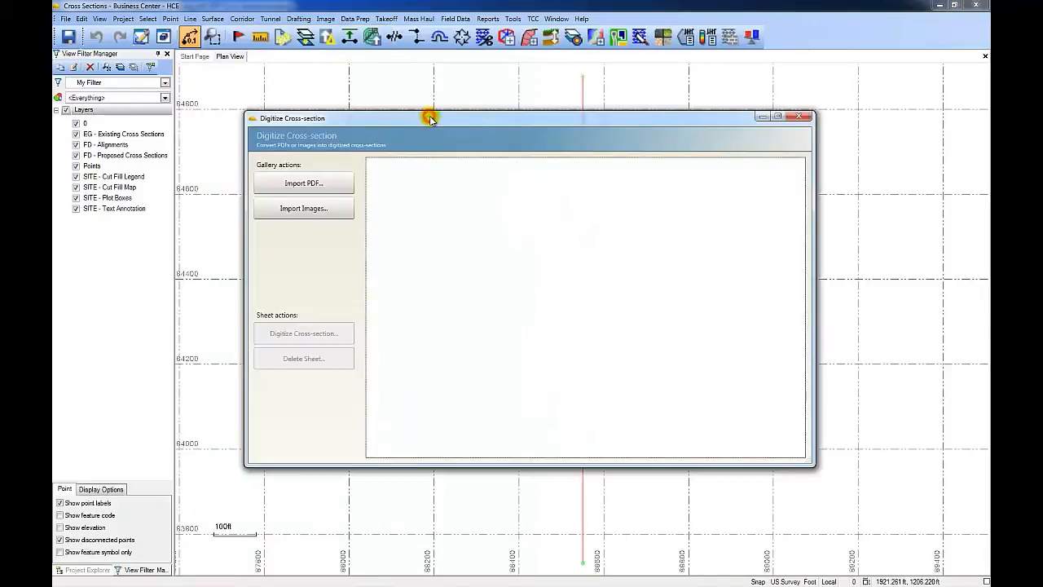
pyautogui.moveTo(430, 119); pyautogui.dragTo(453, 109)
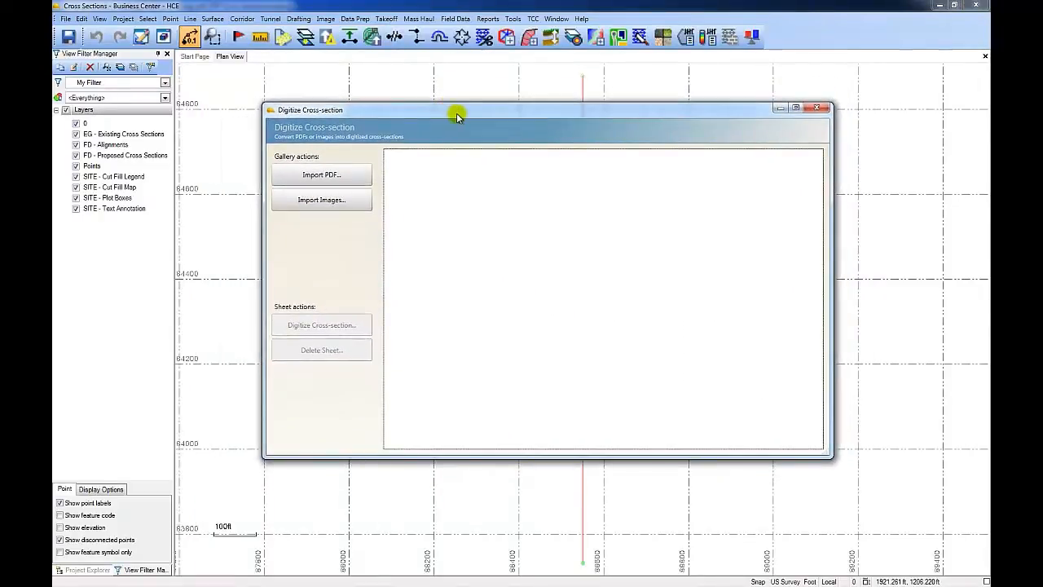
pyautogui.click(795, 108)
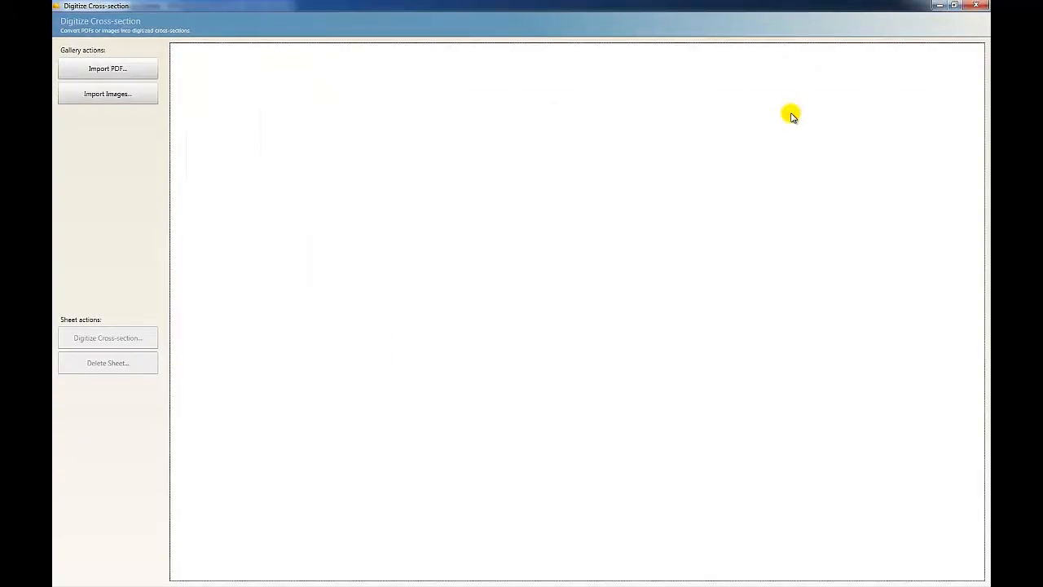
# Step: Import pages 1-10 of Pages 35-65 from AD Cross Section Set.pdf at 150 DPI
pyautogui.click(104, 68)
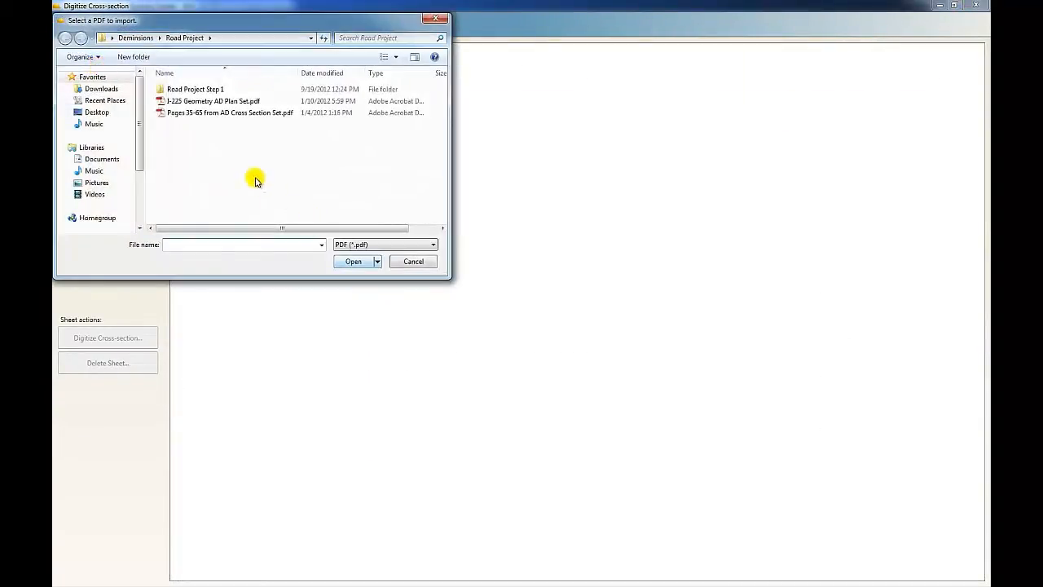
pyautogui.click(209, 113)
pyautogui.click(345, 262)
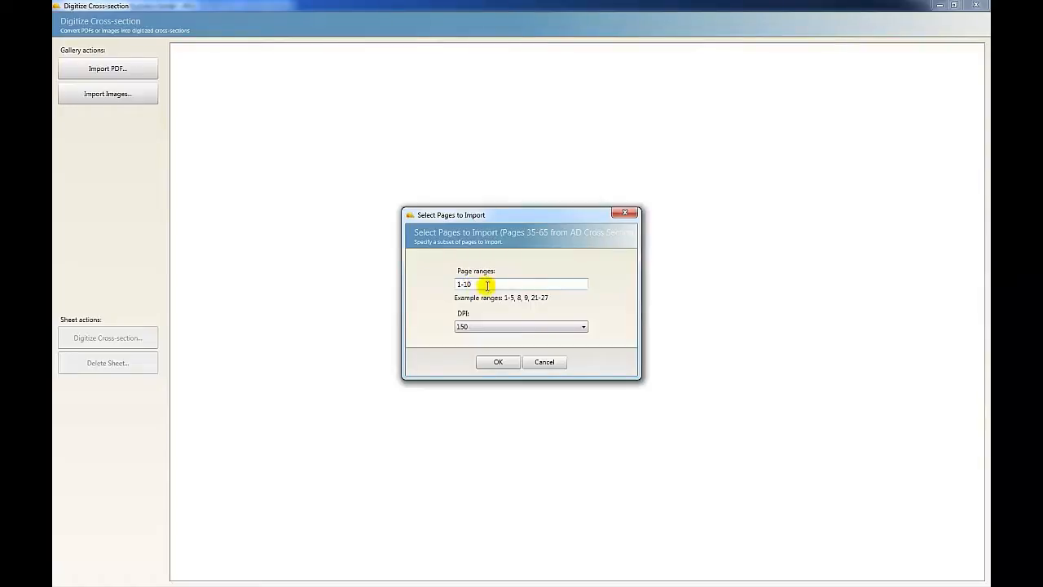
pyautogui.click(497, 361)
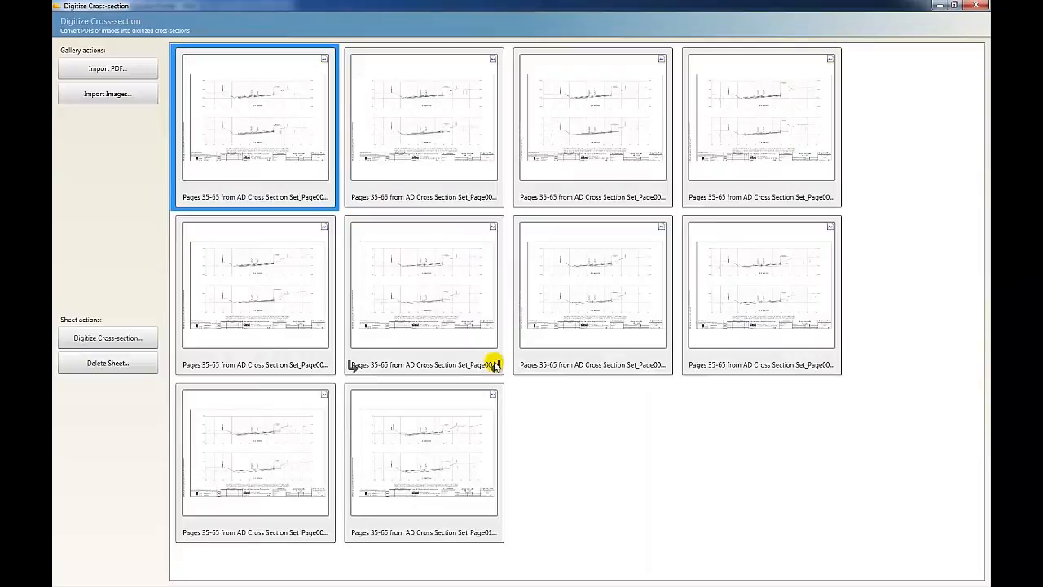
# Step: Open the first imported sheet for digitizing and frame the STA. 1240+00 grid from -240 to 240 and elevation 5700 to 5640
pyautogui.doubleClick(217, 140)
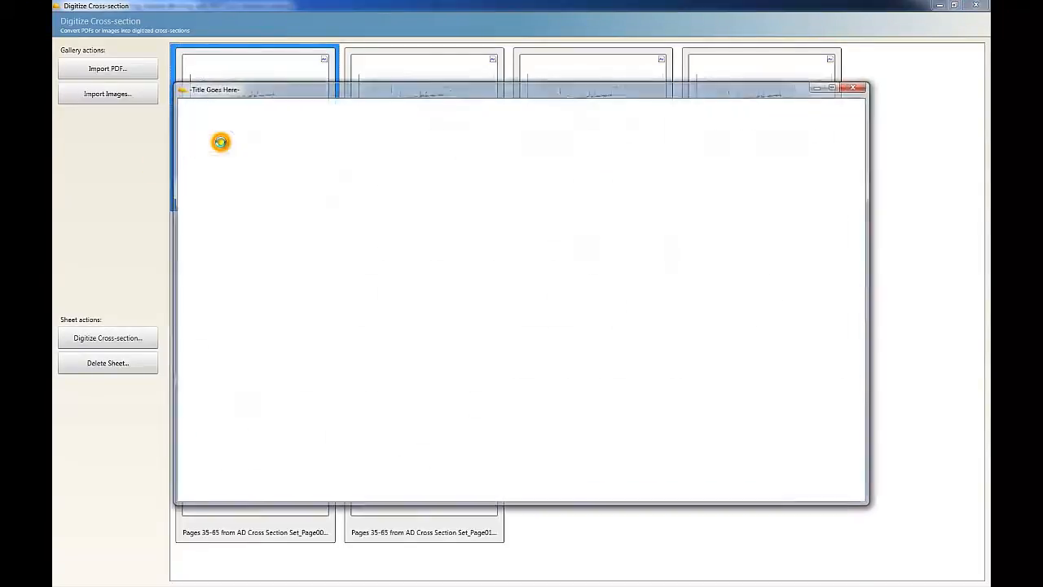
pyautogui.doubleClick(397, 87)
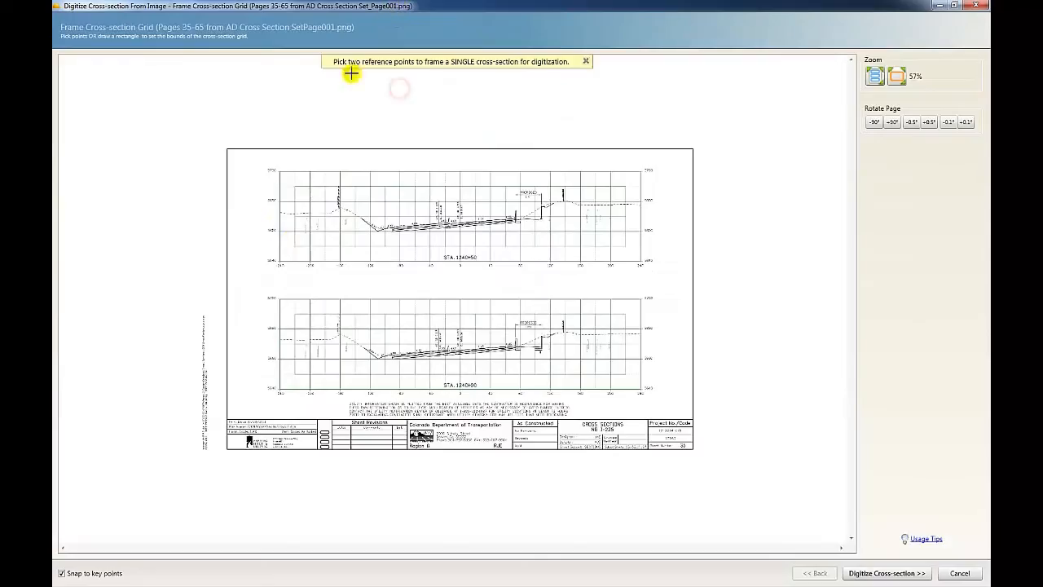
pyautogui.scroll(3, 275, 339)
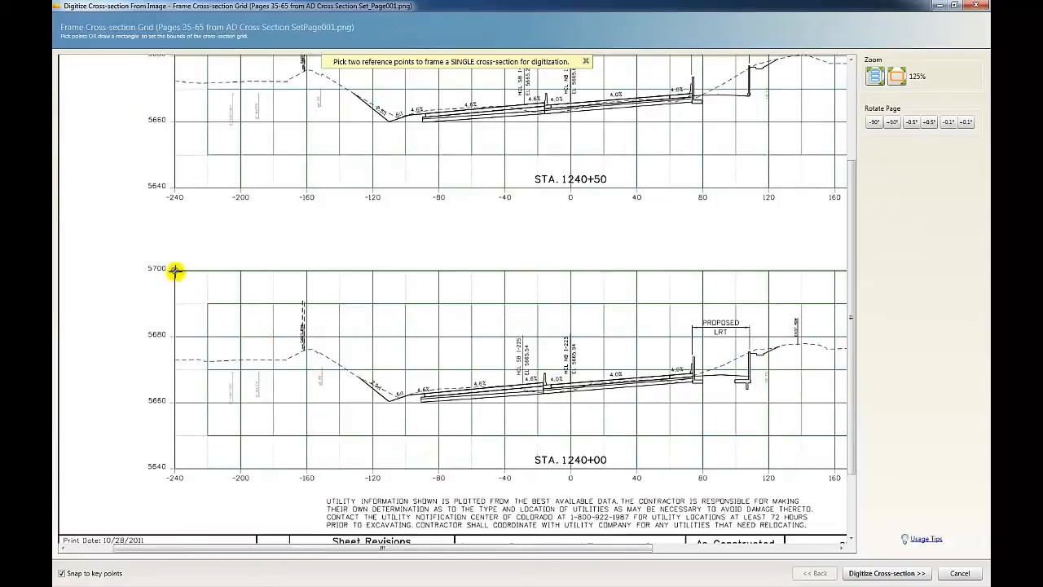
pyautogui.moveTo(175, 271)
pyautogui.mouseDown()
pyautogui.moveTo(717, 465)
pyautogui.moveTo(856, 472)
pyautogui.moveTo(696, 467)
pyautogui.mouseUp()
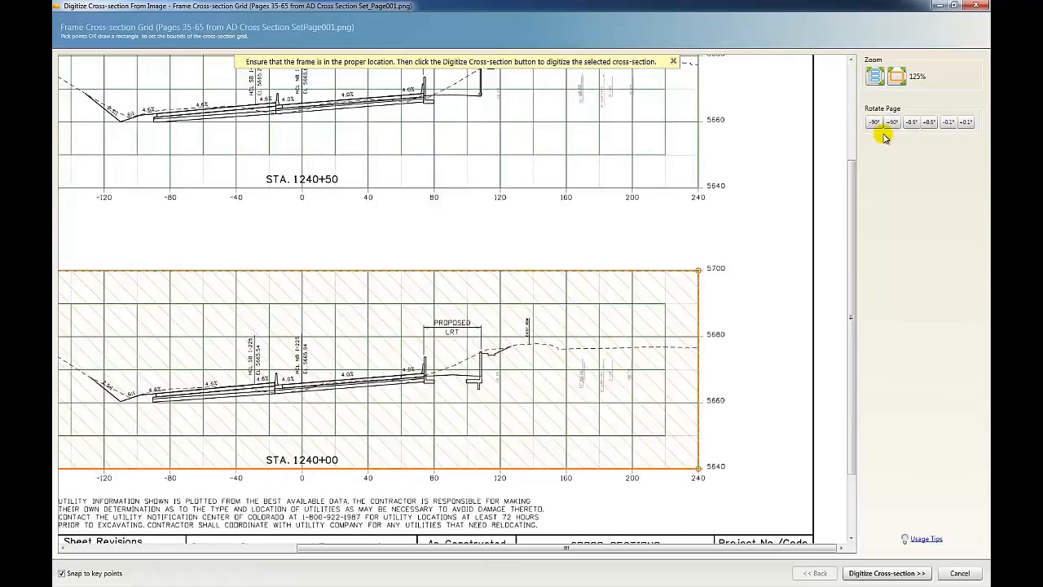
# Step: Proceed to digitizing and set the frame to top 5700, bottom 5640, left -240, right 240, station 124000, with station increment 50
pyautogui.click(871, 573)
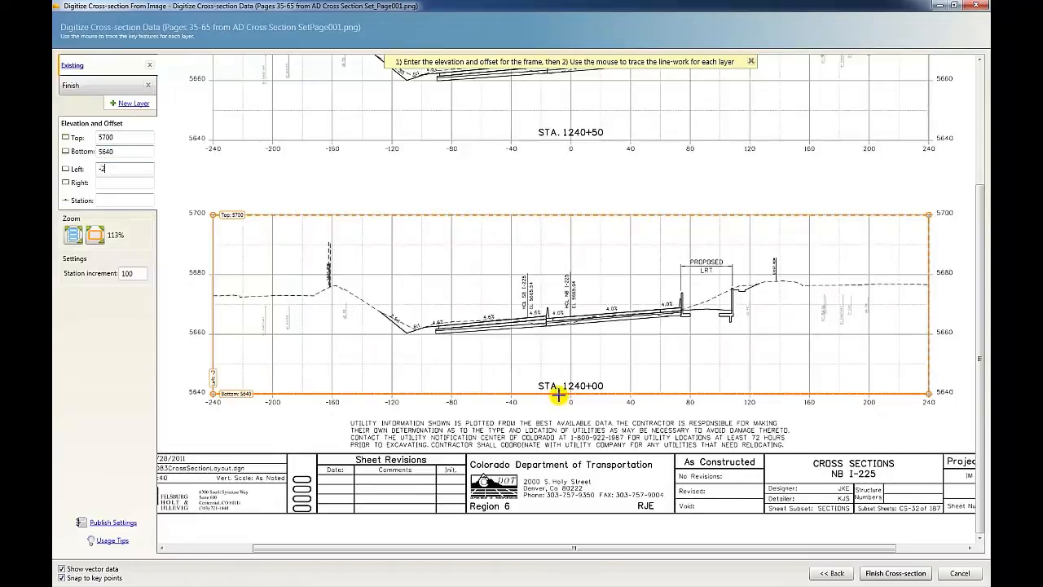
pyautogui.write('240')
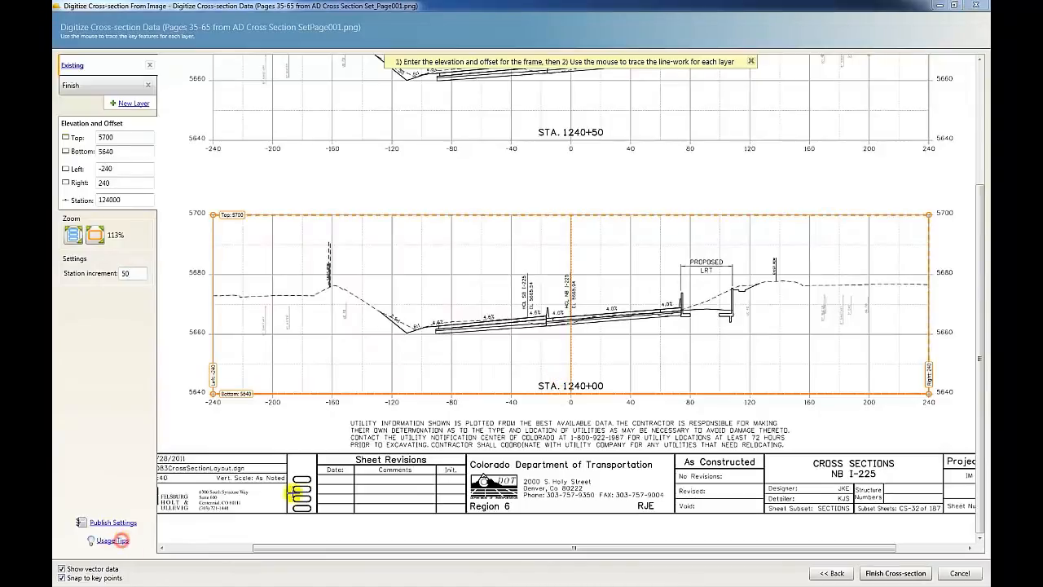
# Step: Review the usage tips for adding, erasing and labelling digitized points, and close them
pyautogui.click(113, 540)
pyautogui.moveTo(505, 152); pyautogui.dragTo(497, 132)
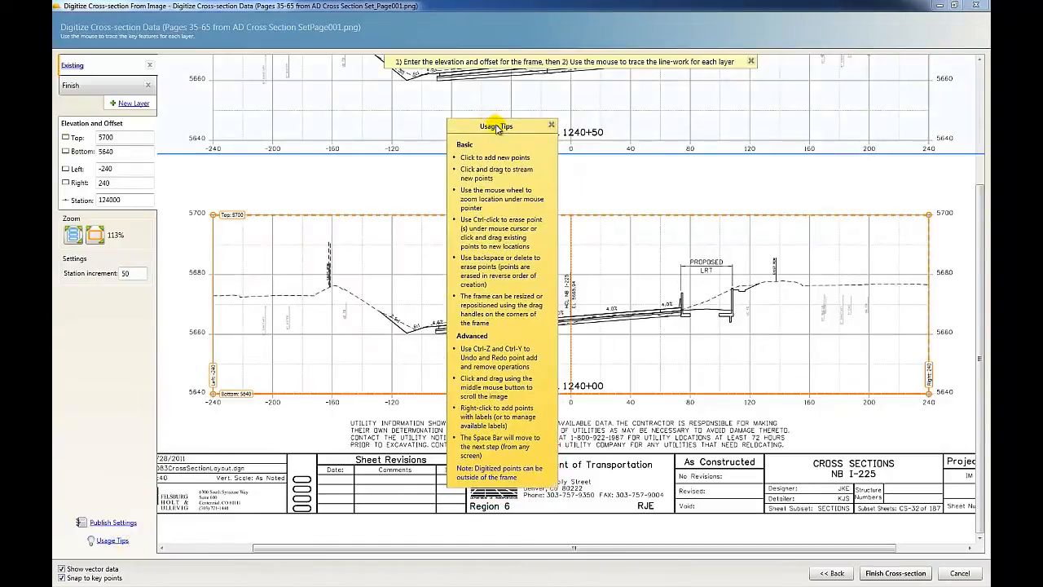
pyautogui.click(550, 126)
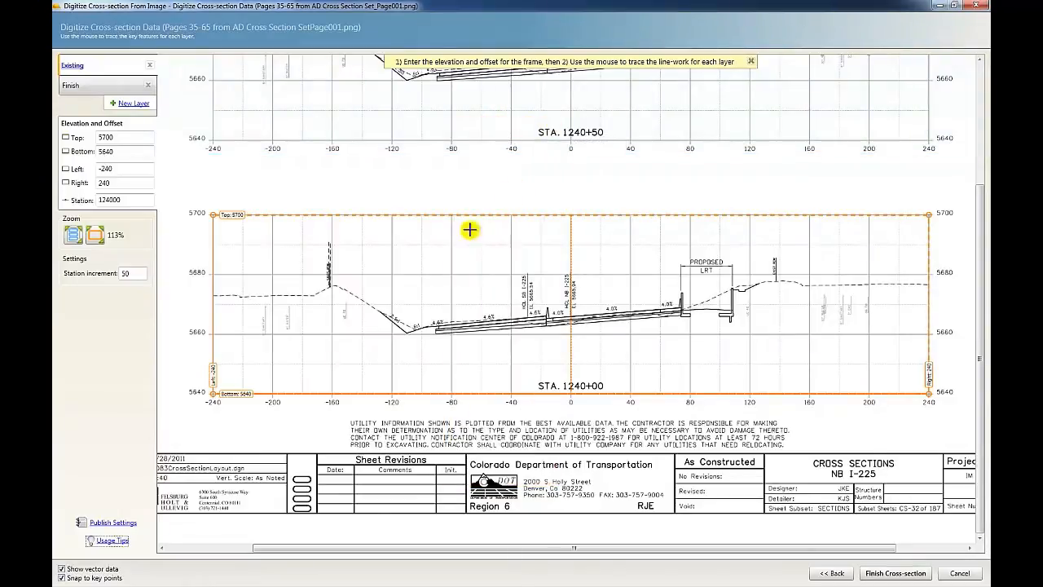
# Step: Trace the dashed existing ground line of STA. 1240+00 on the Existing layer
pyautogui.scroll(5, 407, 329)
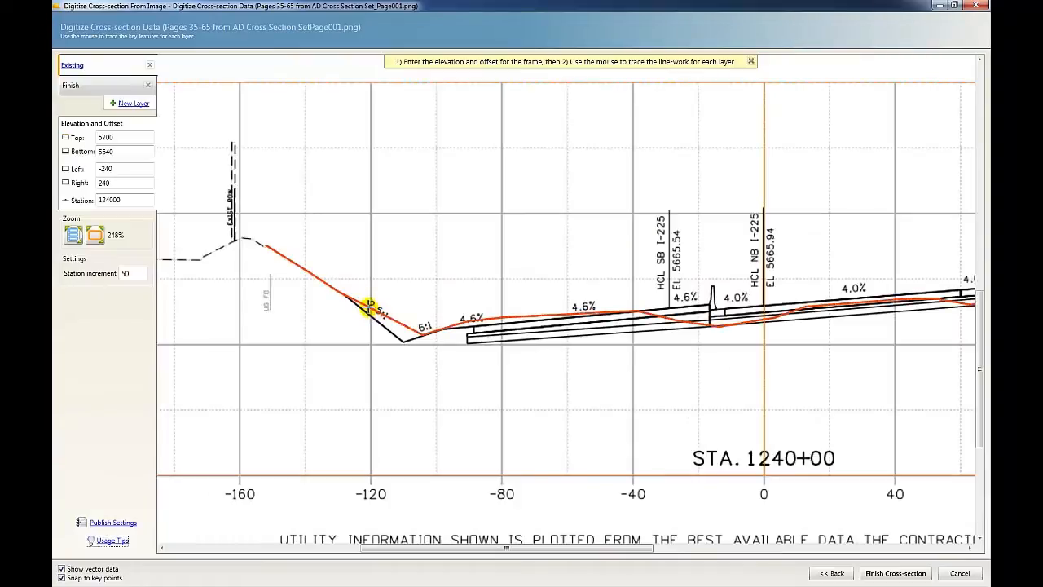
pyautogui.scroll(-6, 497, 318)
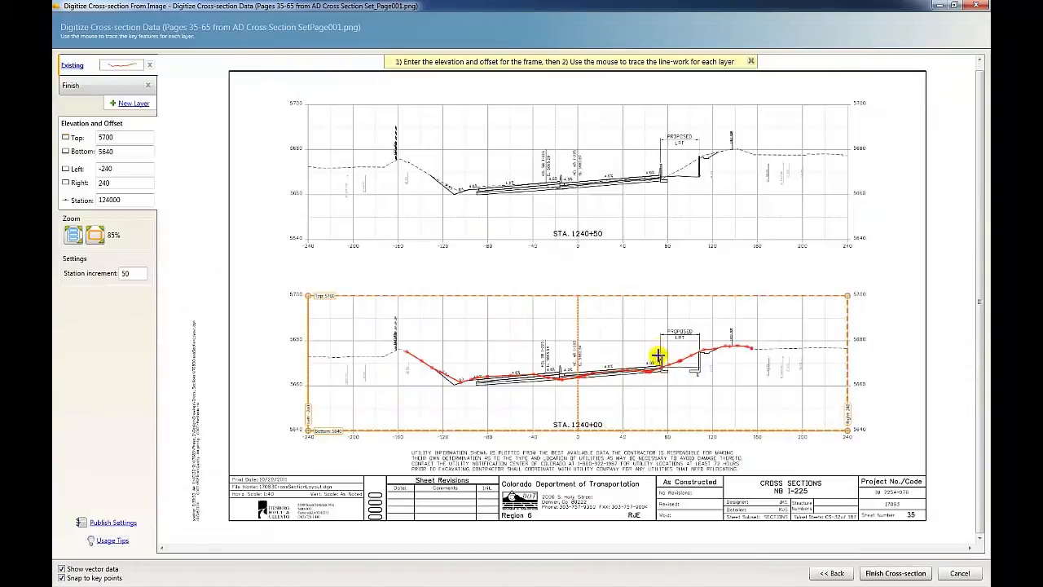
pyautogui.scroll(1, 604, 362)
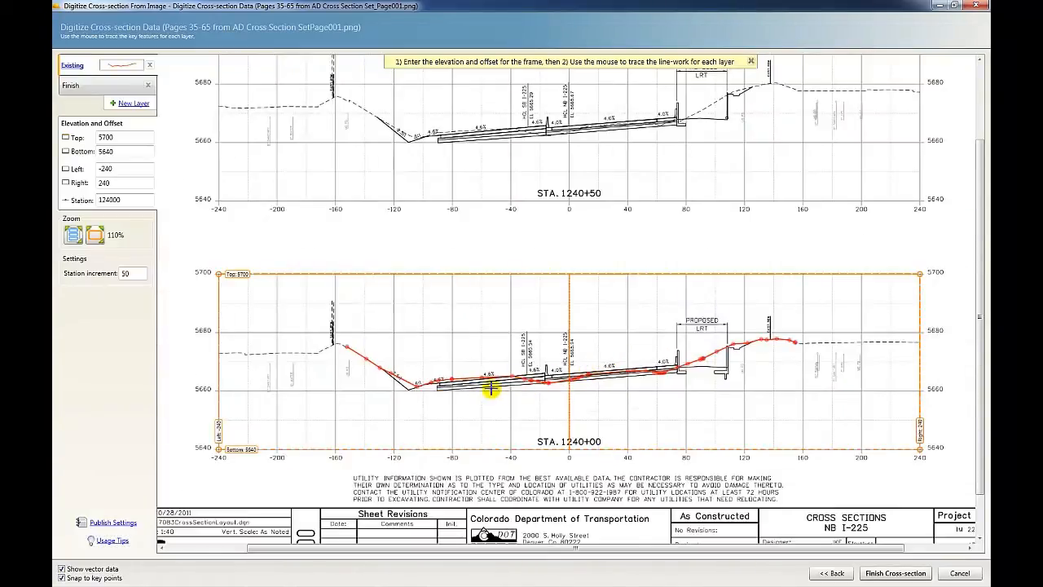
# Step: Trace the finished grade on the Finish layer, from the 2.5:1 slope across the road and LRT wall to the existing ground tie-in
pyautogui.press('Tab')
pyautogui.scroll(2, 397, 390)
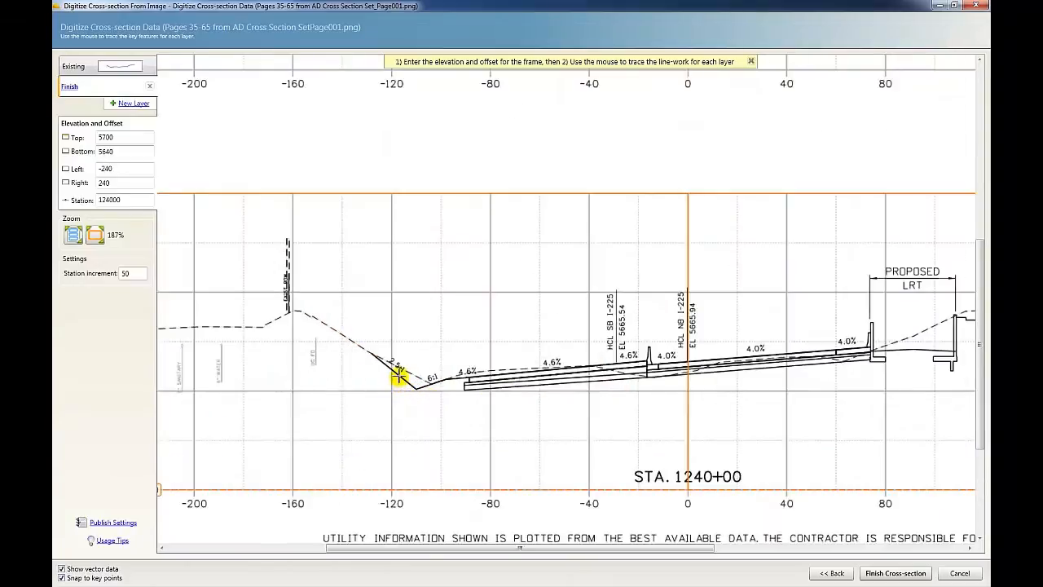
pyautogui.click(417, 388)
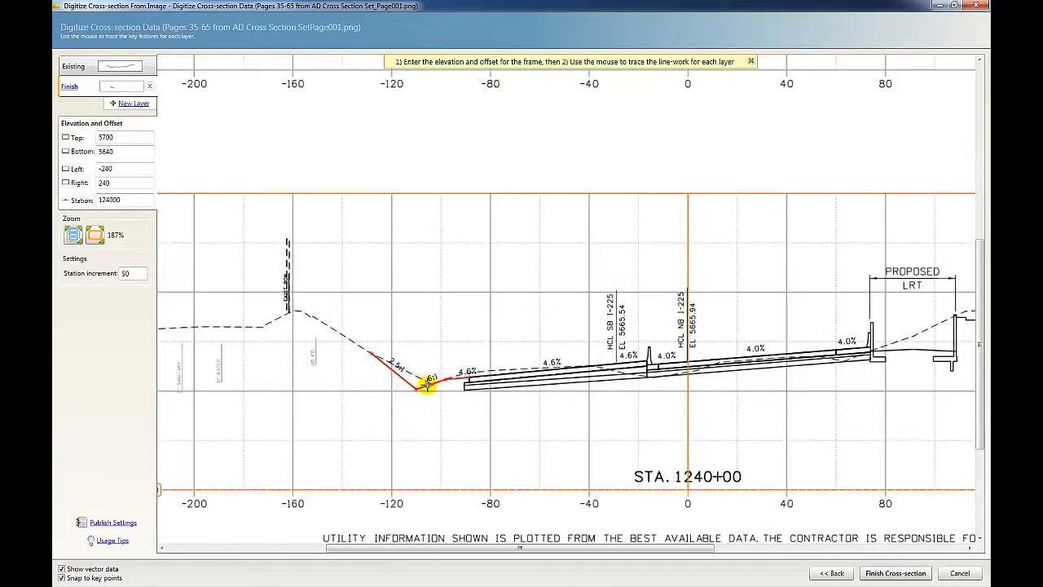
pyautogui.click(427, 384)
pyautogui.click(494, 372)
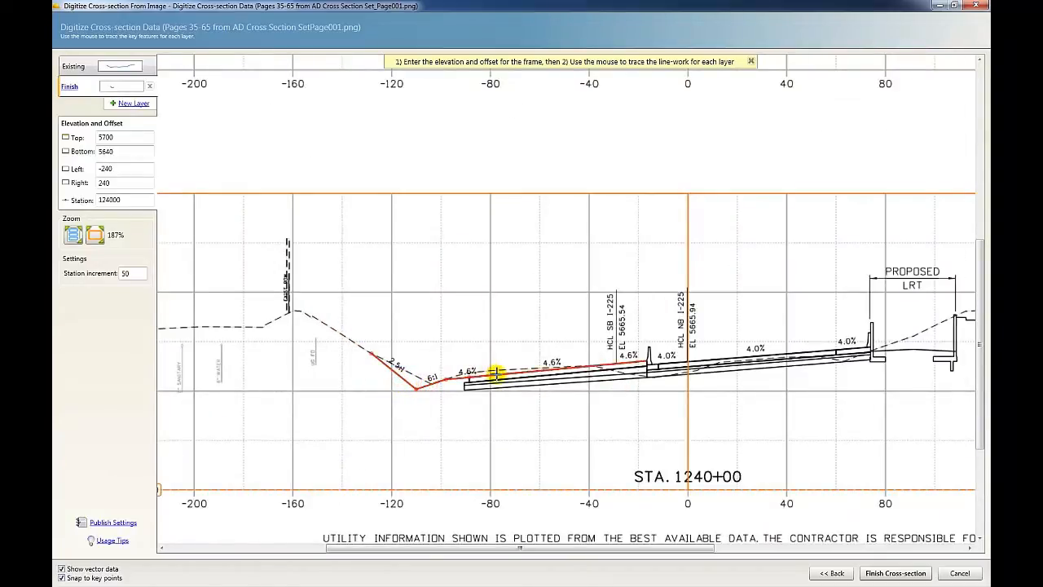
pyautogui.click(668, 356)
pyautogui.click(868, 346)
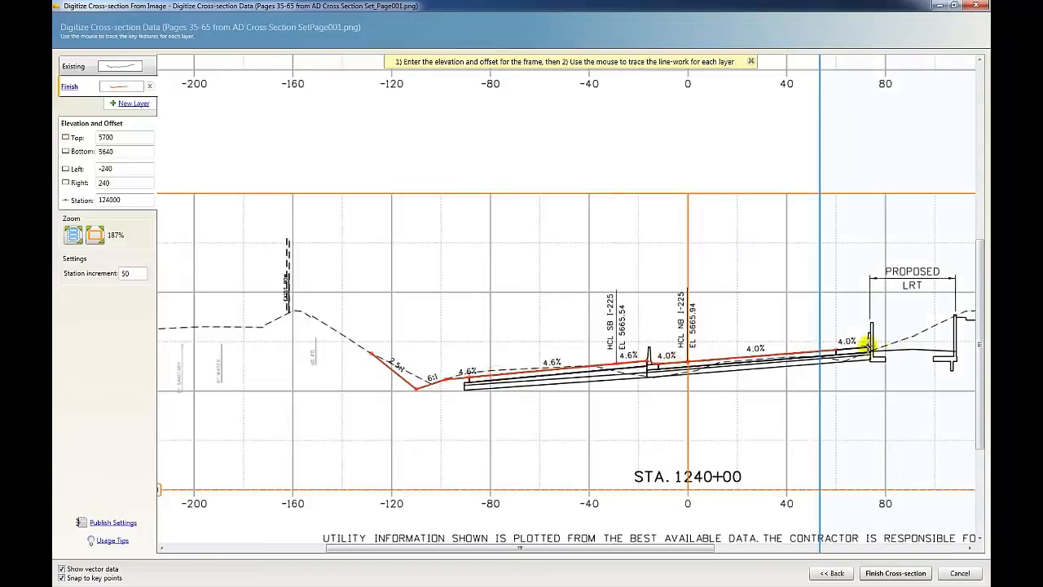
pyautogui.click(858, 348)
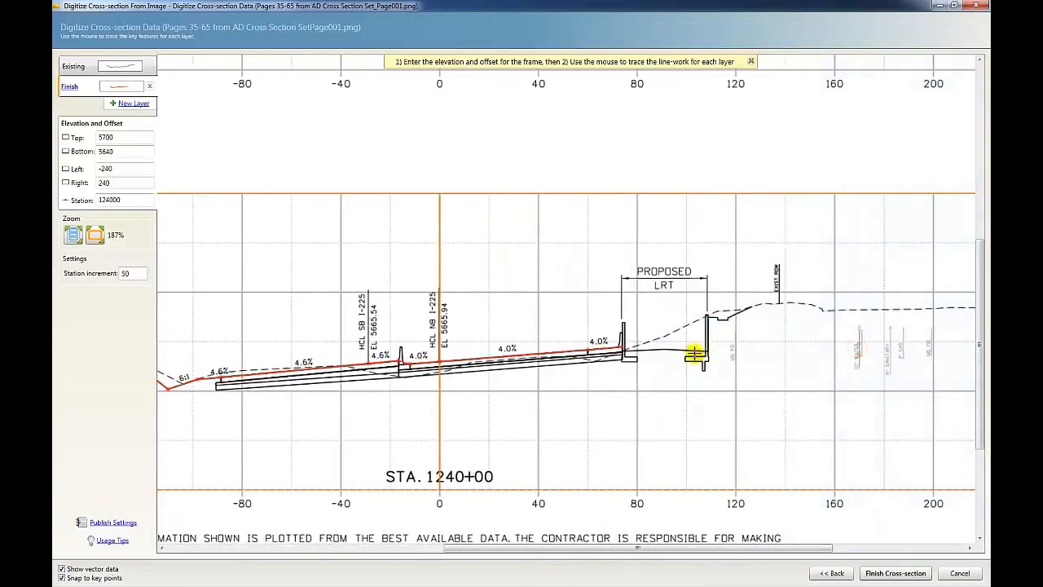
pyautogui.click(690, 350)
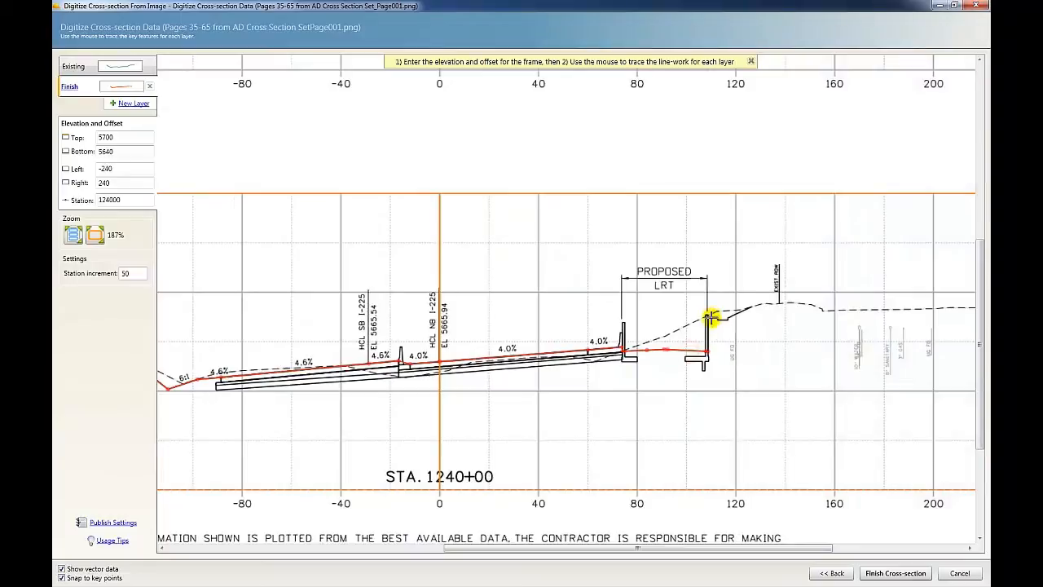
pyautogui.click(721, 319)
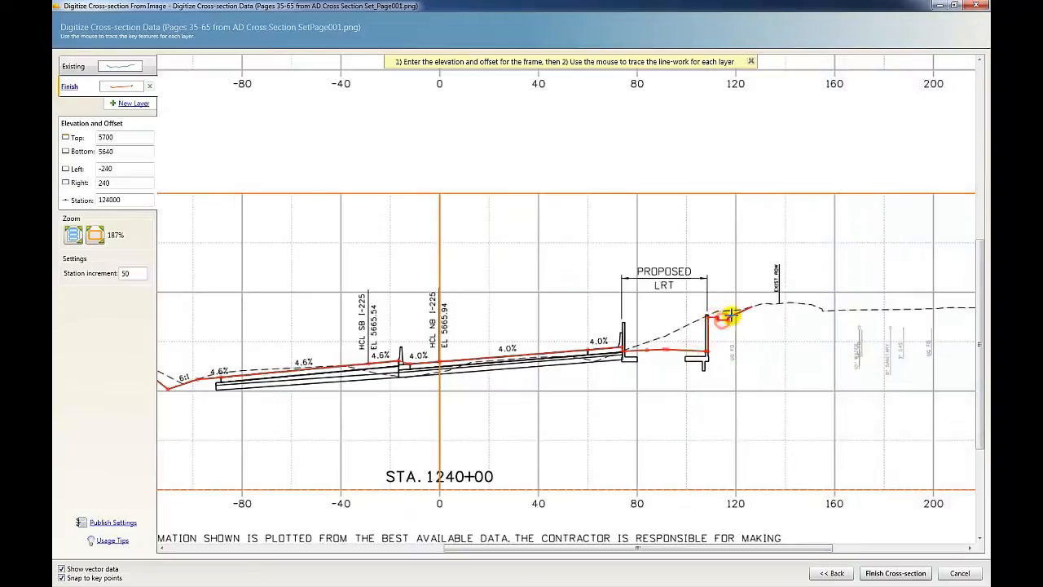
# Step: Add a new layer named SubGrade and trace the subgrade line beneath both roadway sections
pyautogui.click(124, 103)
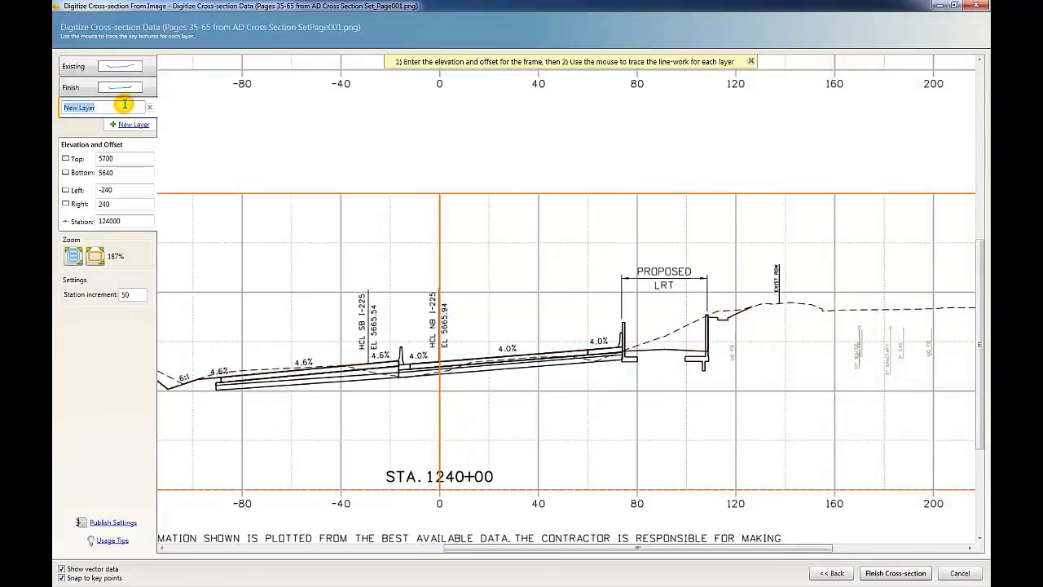
pyautogui.write('SubGrade')
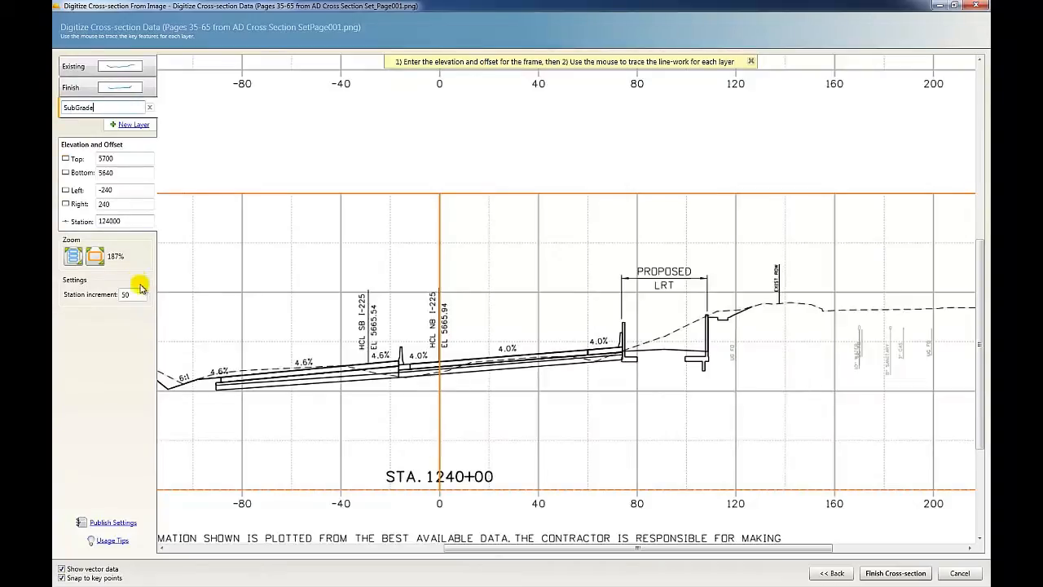
pyautogui.scroll(3, 223, 398)
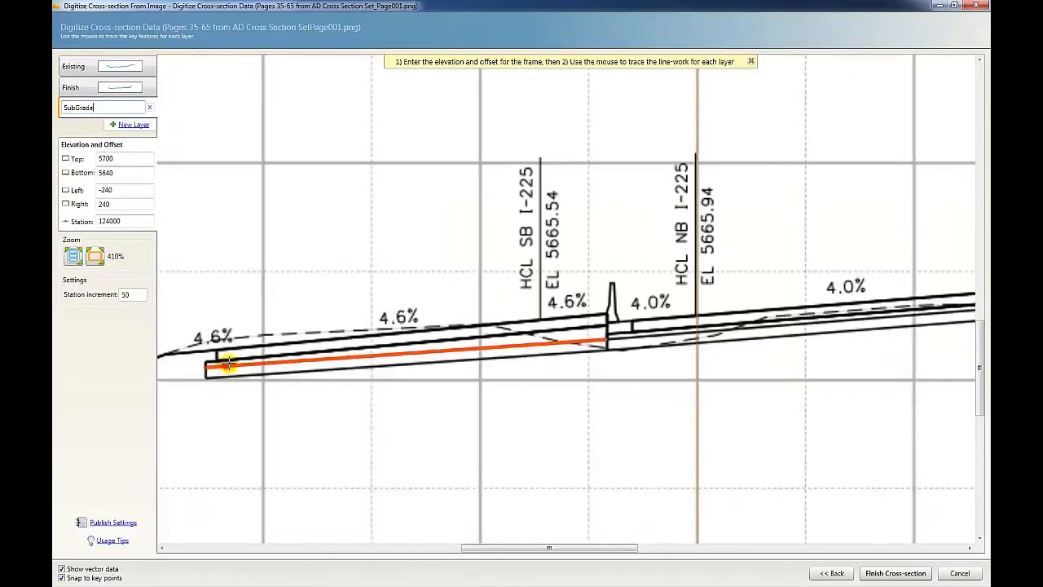
pyautogui.click(227, 365)
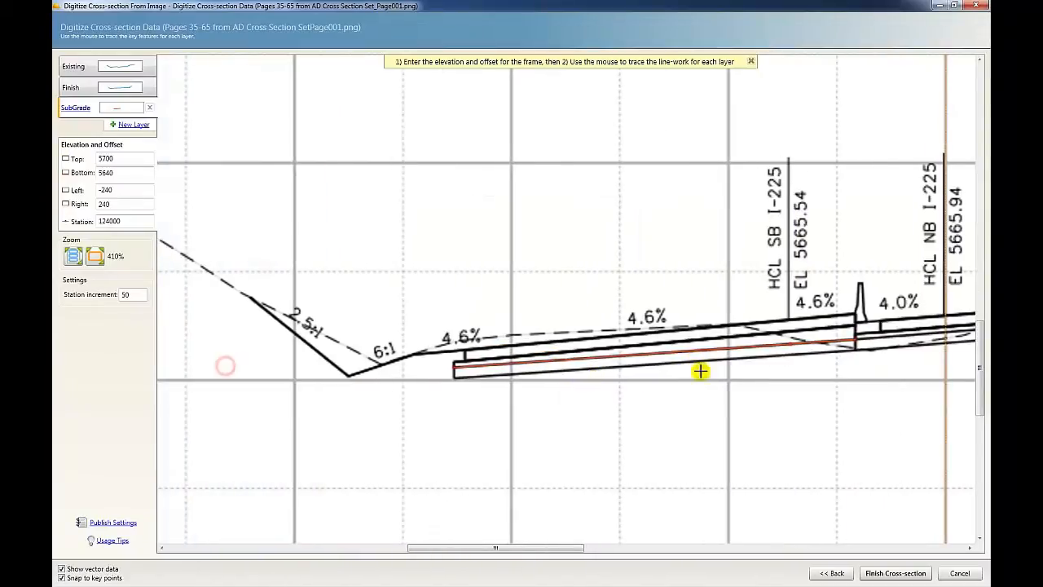
pyautogui.click(880, 334)
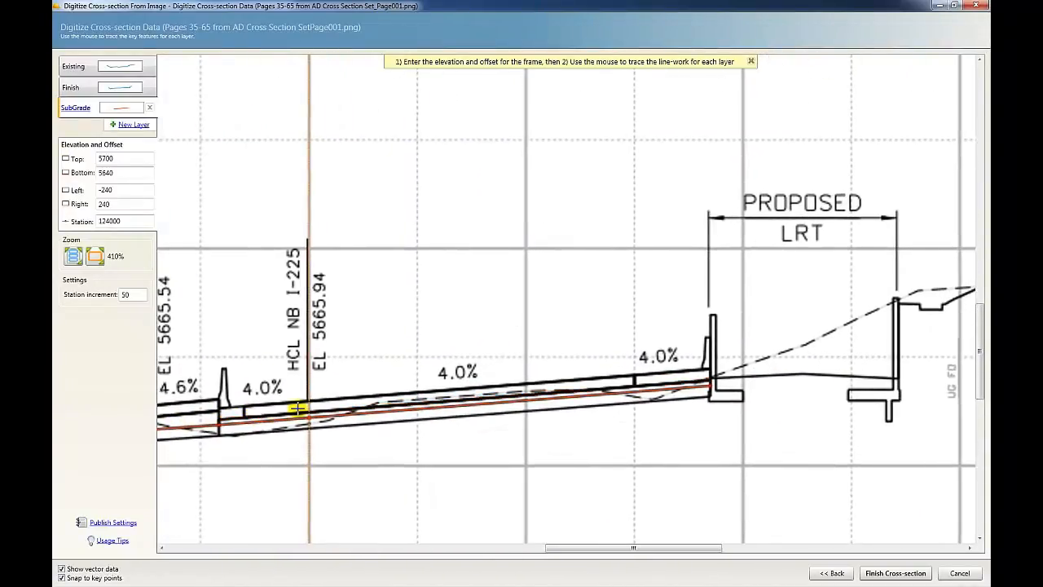
# Step: Finish the STA. 1240+00 cross-section and set the publish alignment to Dummy HAL with US Survey Foot units
pyautogui.scroll(-4, 298, 408)
pyautogui.press('Return')
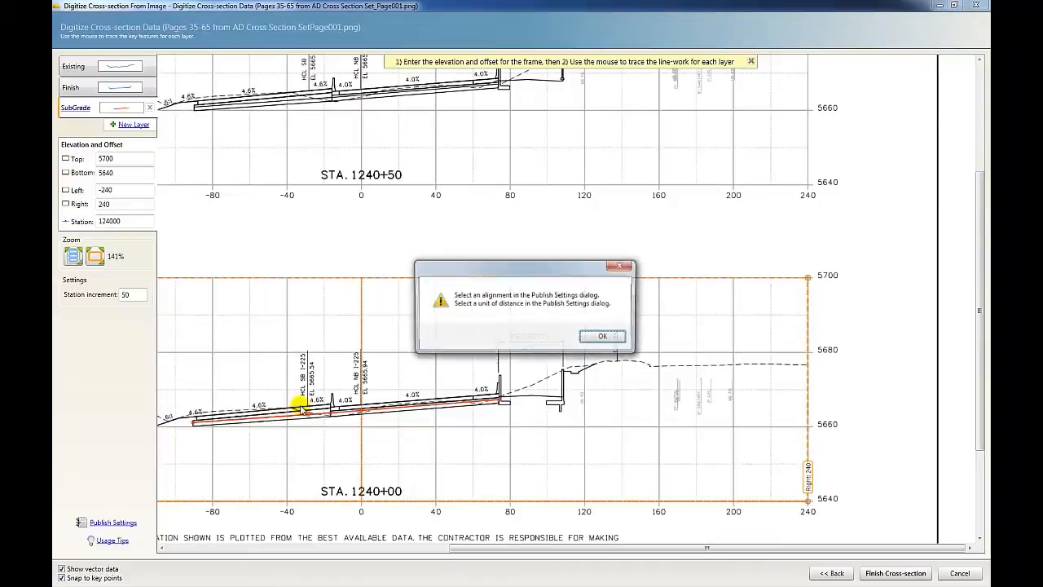
pyautogui.click(595, 334)
pyautogui.click(510, 246)
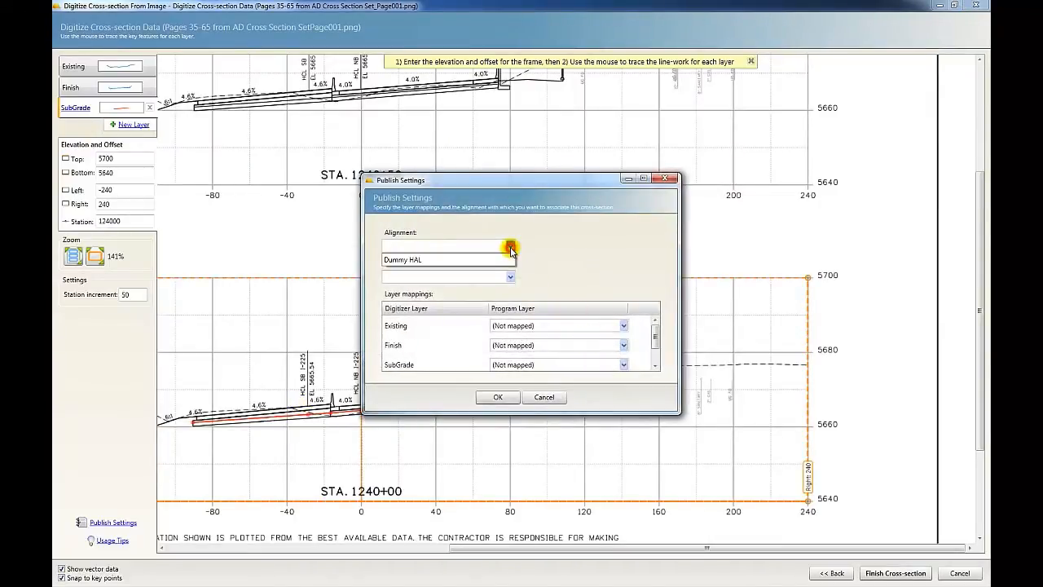
pyautogui.click(493, 259)
pyautogui.click(506, 275)
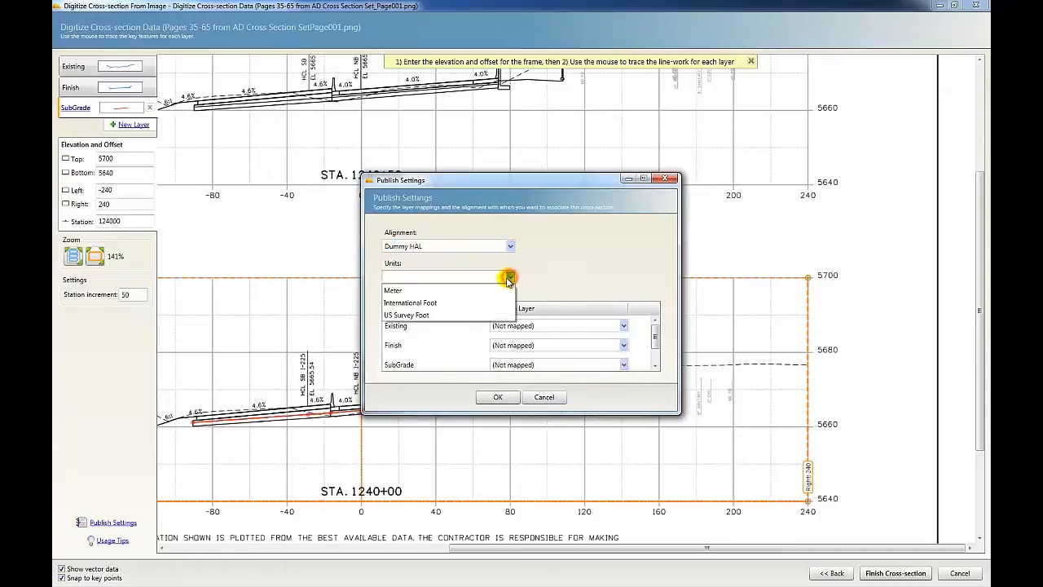
pyautogui.click(484, 317)
# Step: Map the Existing layer to EG - Existing Cross Sections and the Finish layer to FD - Proposed Cross Sections
pyautogui.click(624, 325)
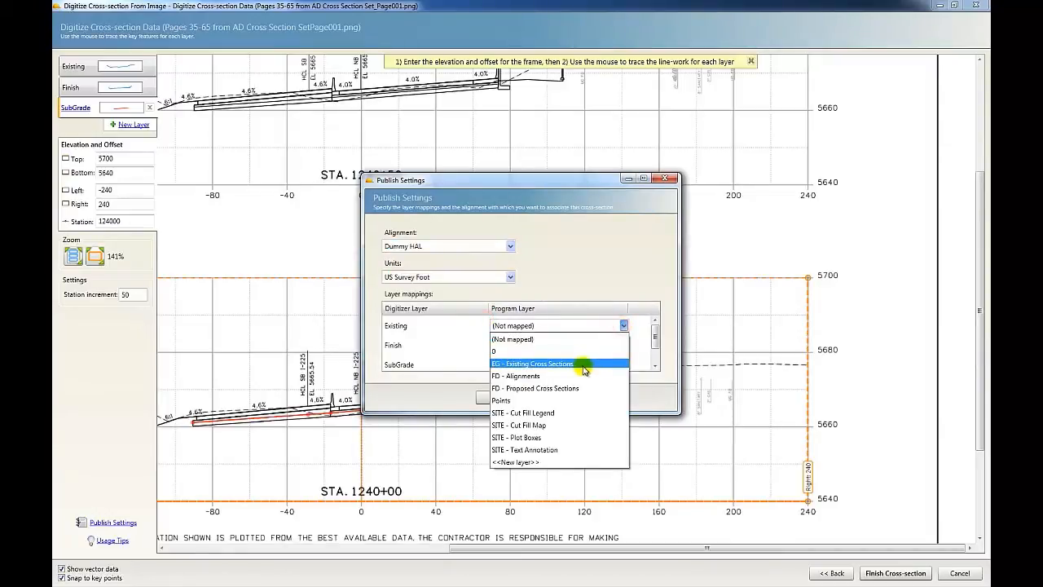
pyautogui.click(581, 369)
pyautogui.click(623, 344)
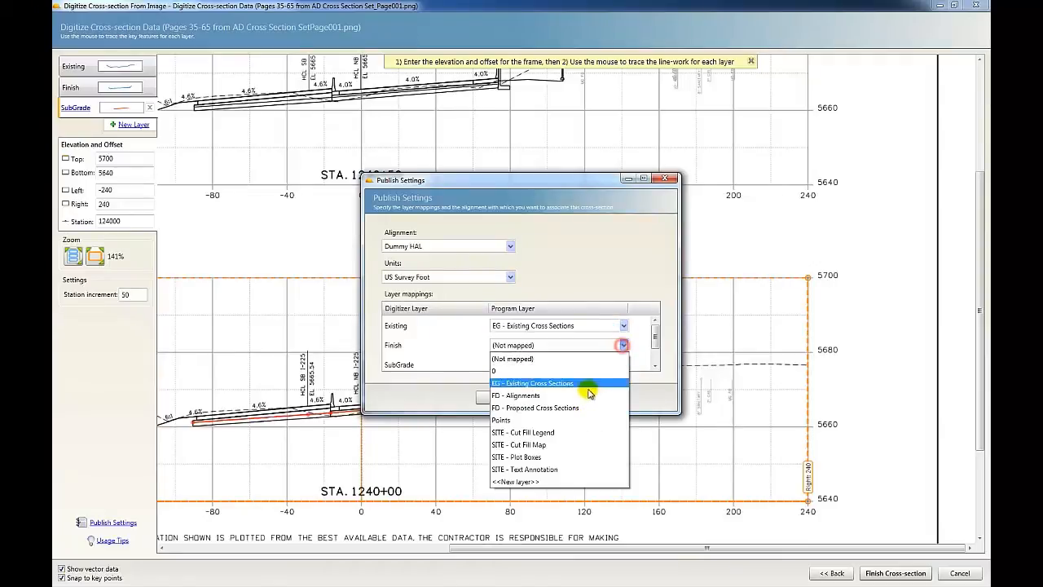
pyautogui.click(577, 408)
# Step: Map the SubGrade layer to a new program layer named Sub Grade and accept the publish settings
pyautogui.click(623, 365)
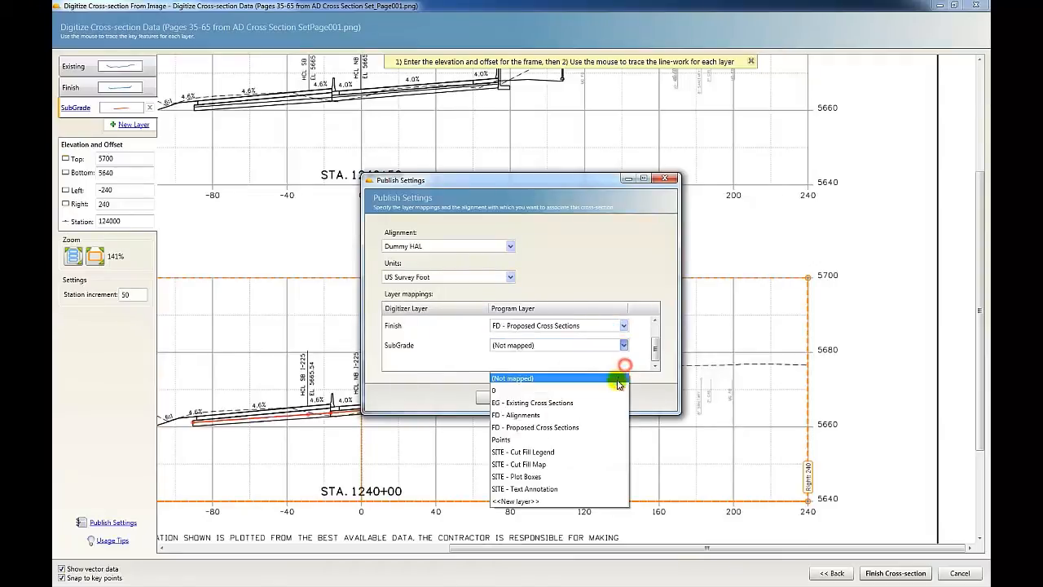
pyautogui.click(510, 500)
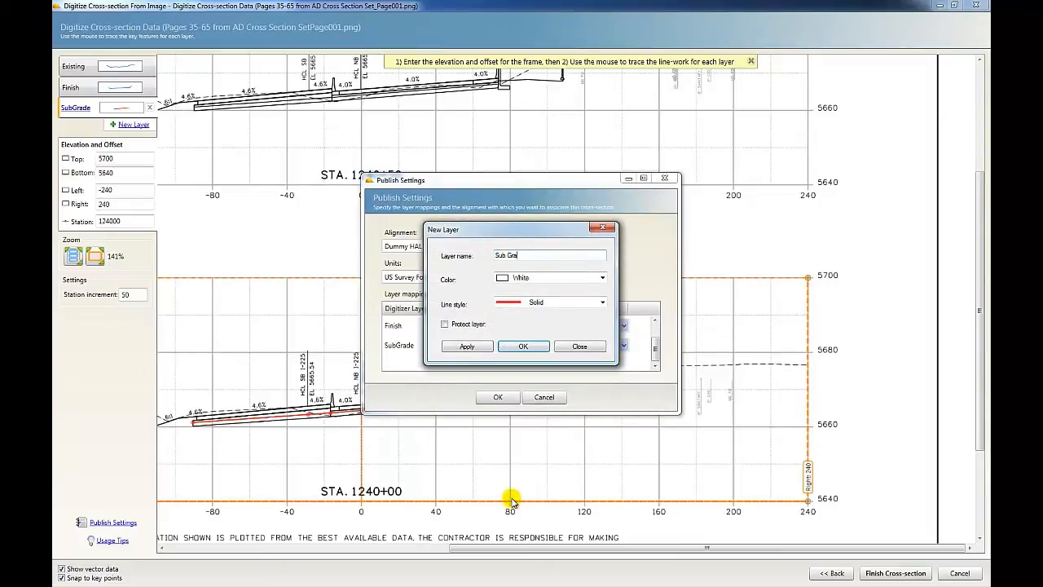
pyautogui.write('Sub Grade')
pyautogui.press('Tab')
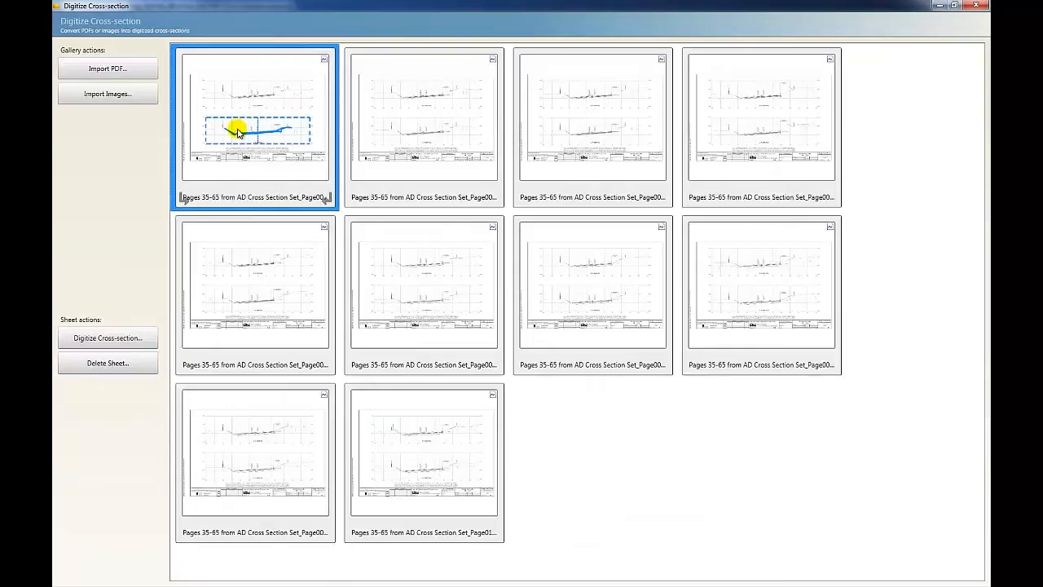
# Step: Frame the STA. 1240+50 grid on the first sheet and trace its dashed existing ground line on the Existing layer
pyautogui.doubleClick(236, 128)
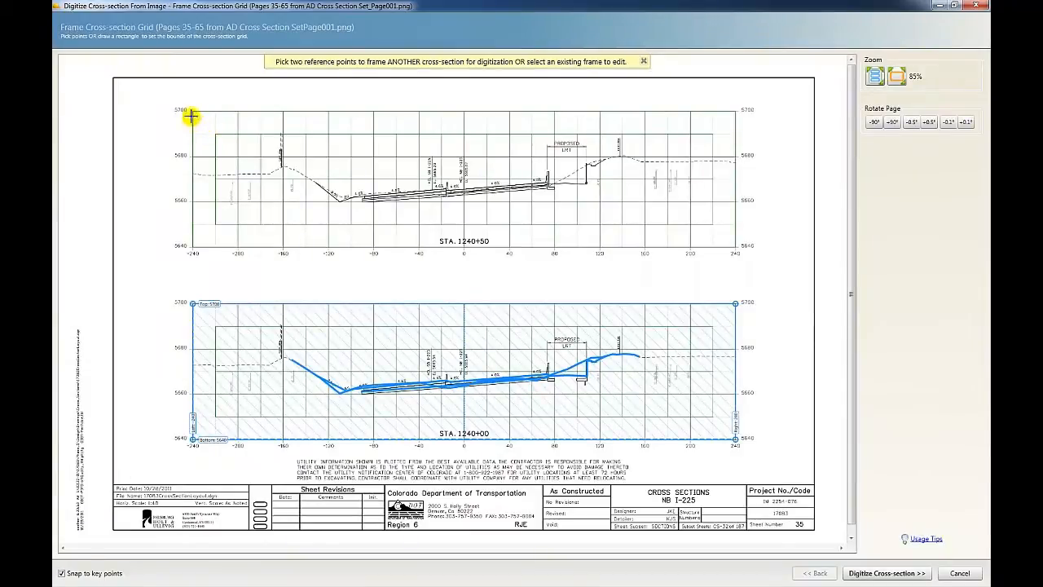
pyautogui.click(193, 114)
pyautogui.press('Return')
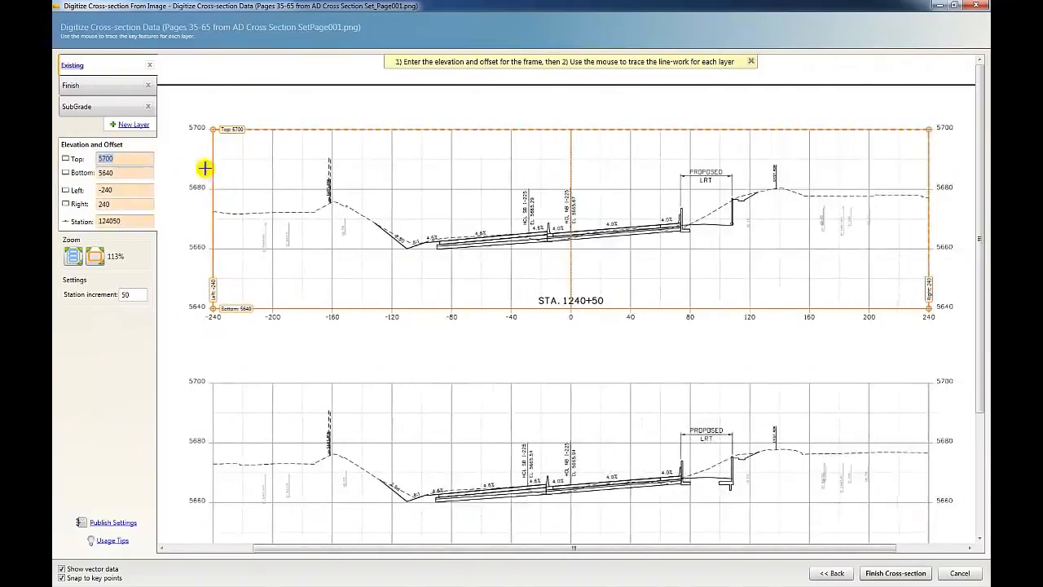
pyautogui.click(370, 211)
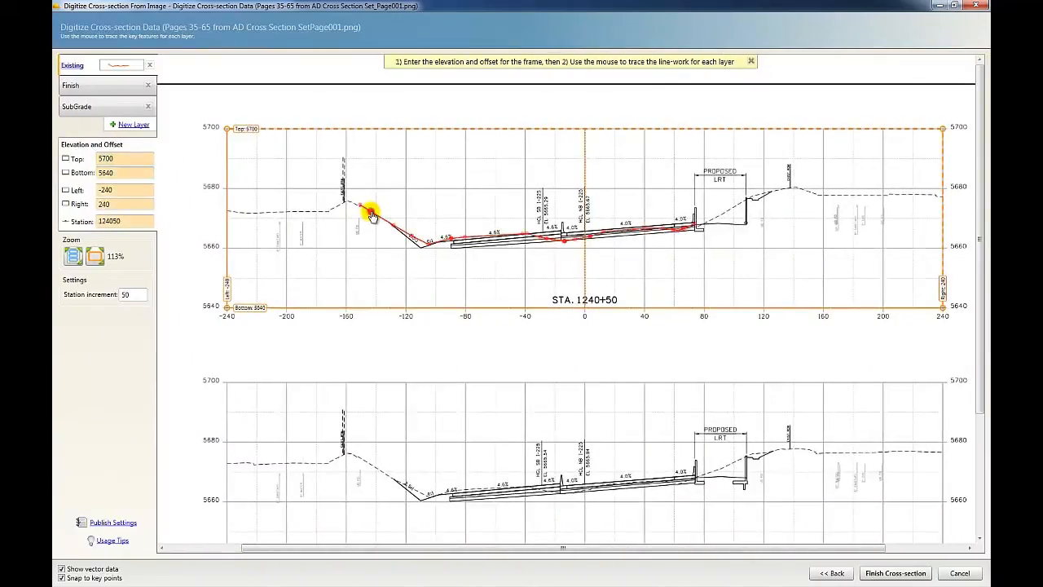
# Step: Trace the finished grade of STA. 1240+50 on the Finish layer, from the 2.5:1 slope across the road and LRT wall to the existing ground tie-in
pyautogui.click(71, 85)
pyautogui.scroll(3, 417, 246)
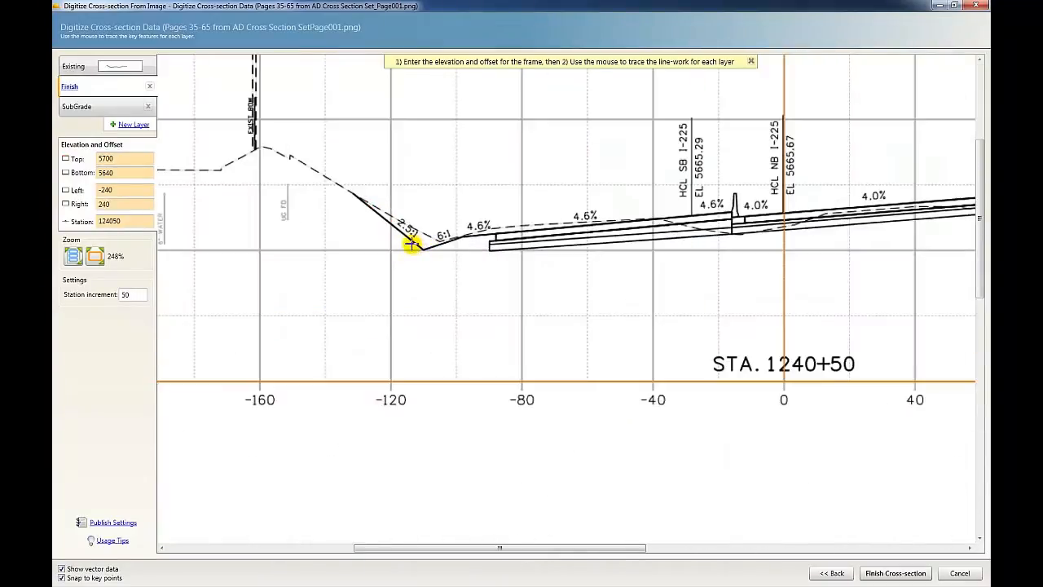
pyautogui.click(435, 245)
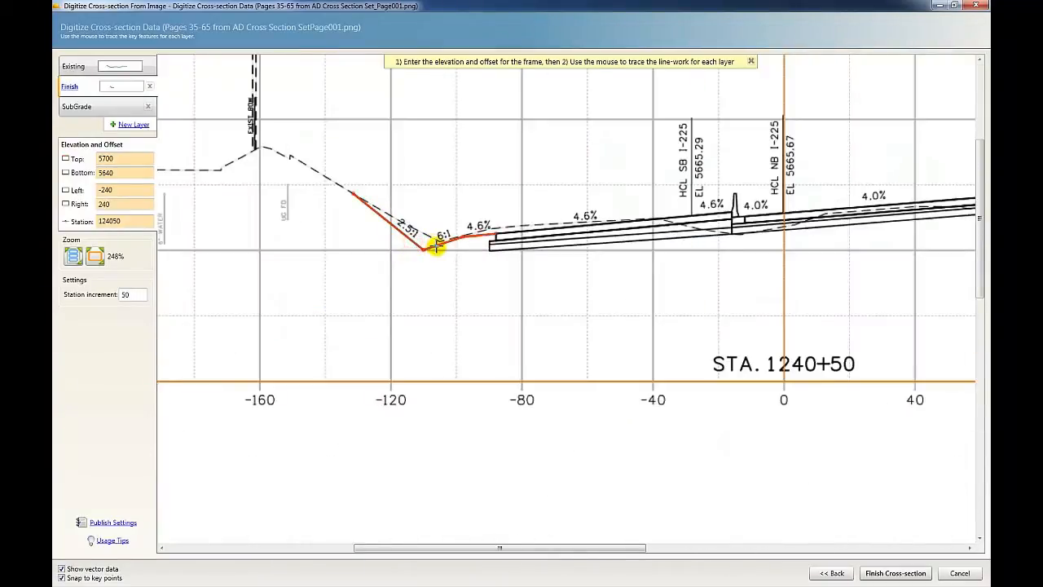
pyautogui.click(518, 232)
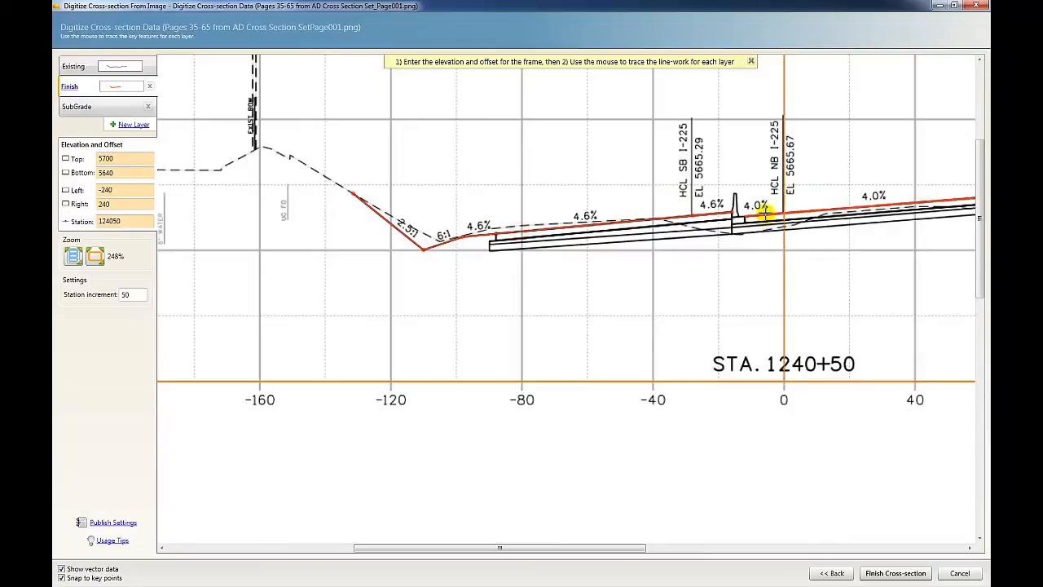
pyautogui.click(766, 214)
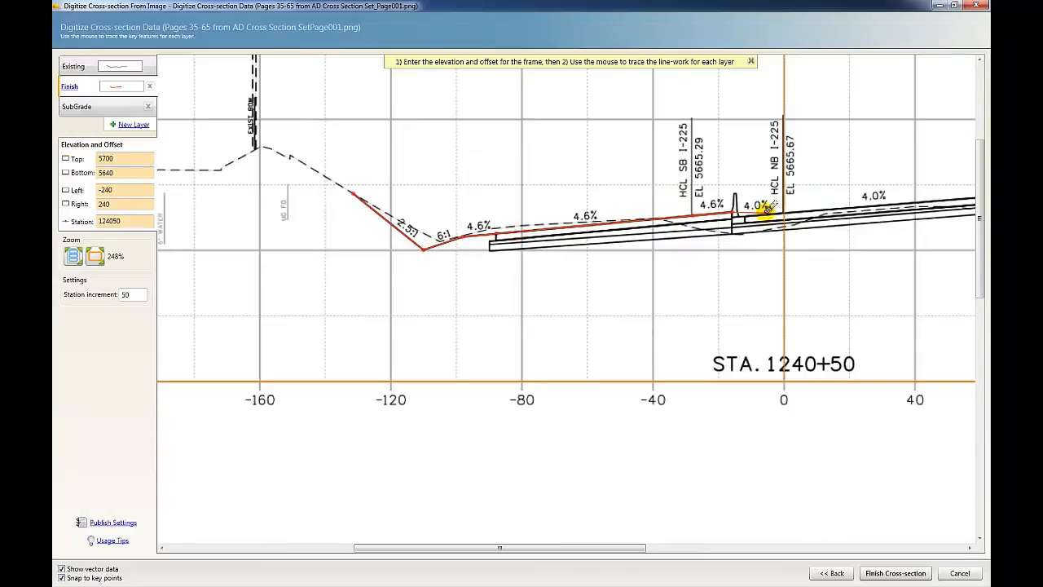
pyautogui.click(764, 214)
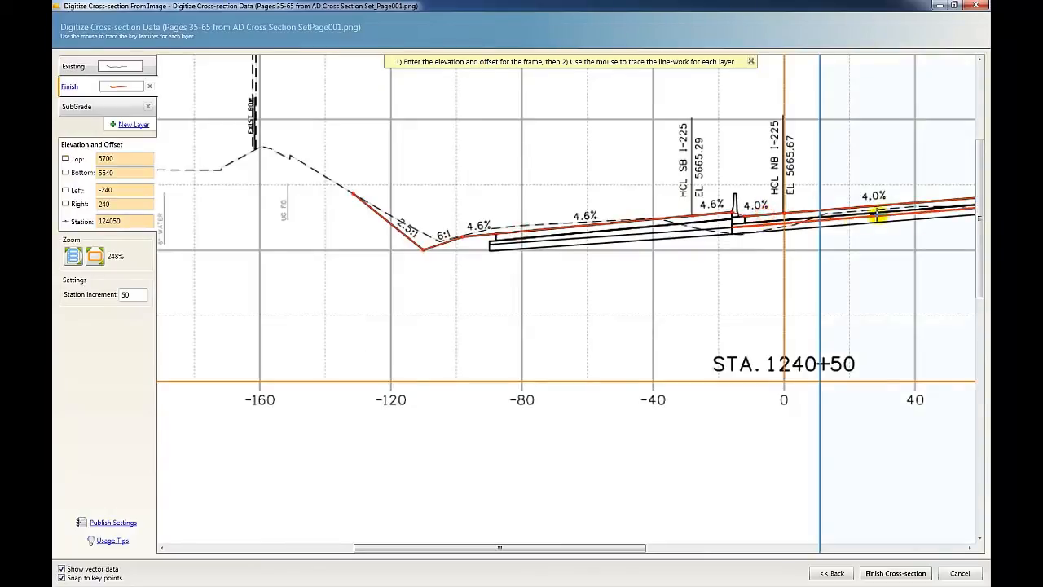
pyautogui.moveTo(881, 210); pyautogui.dragTo(533, 282, button='middle')
pyautogui.scroll(1, 533, 282)
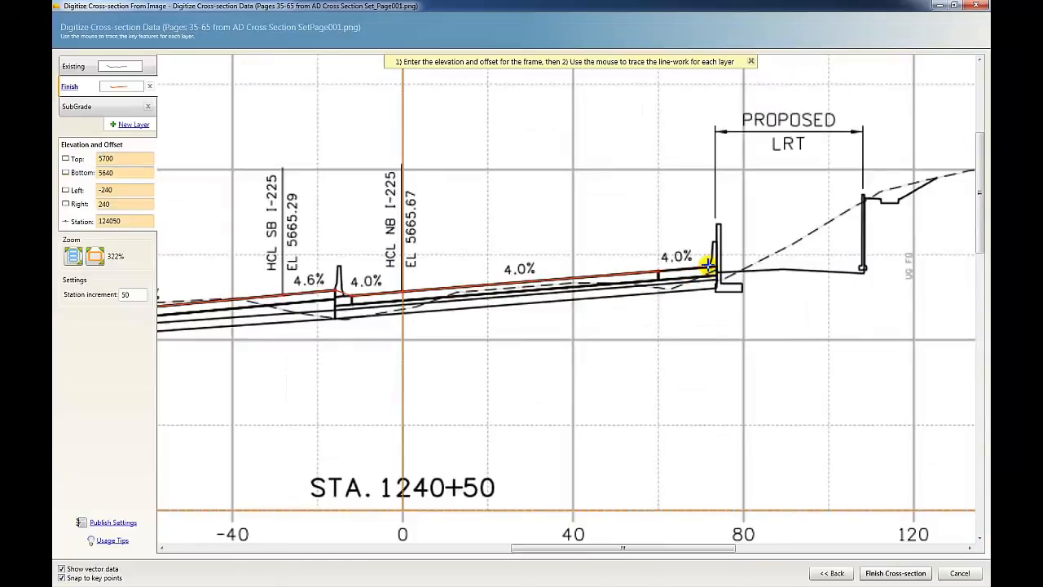
pyautogui.click(755, 270)
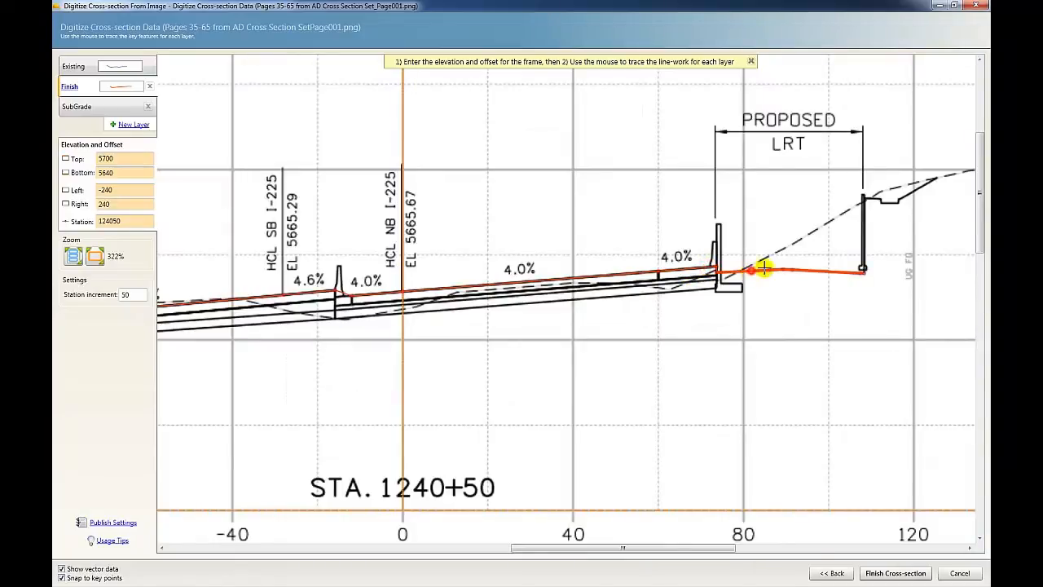
pyautogui.click(874, 199)
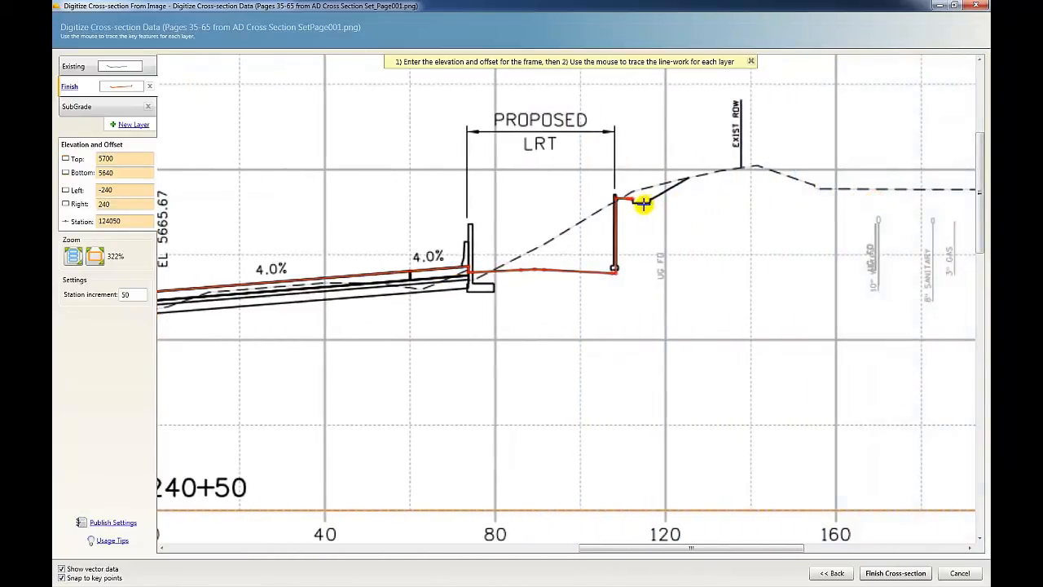
pyautogui.click(659, 193)
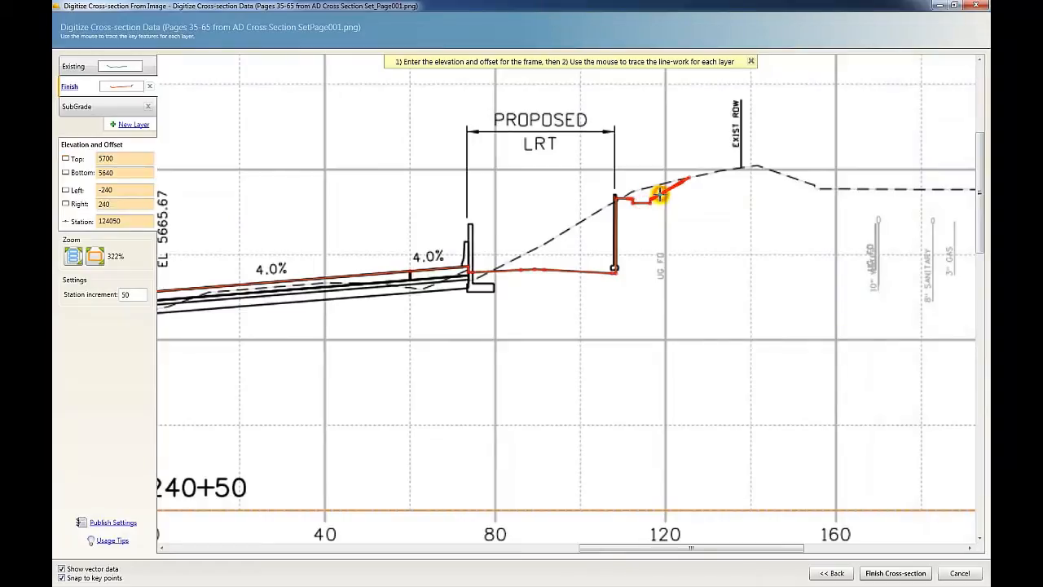
# Step: Trace the subgrade line beneath both roadways of STA. 1240+50 on the SubGrade layer and finish the cross-section
pyautogui.press('Tab')
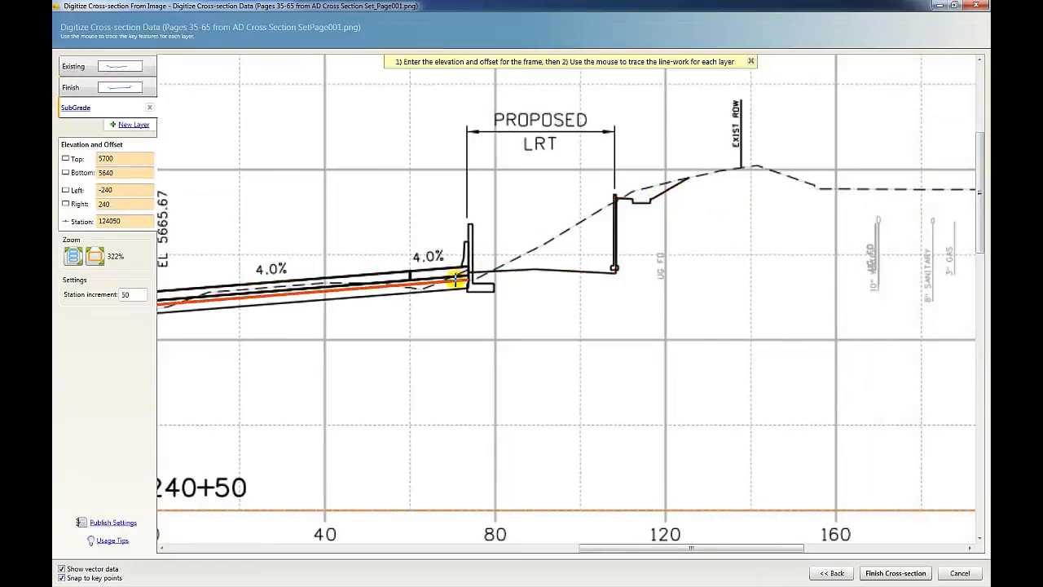
pyautogui.click(455, 279)
pyautogui.moveTo(304, 298); pyautogui.dragTo(691, 270, button='middle')
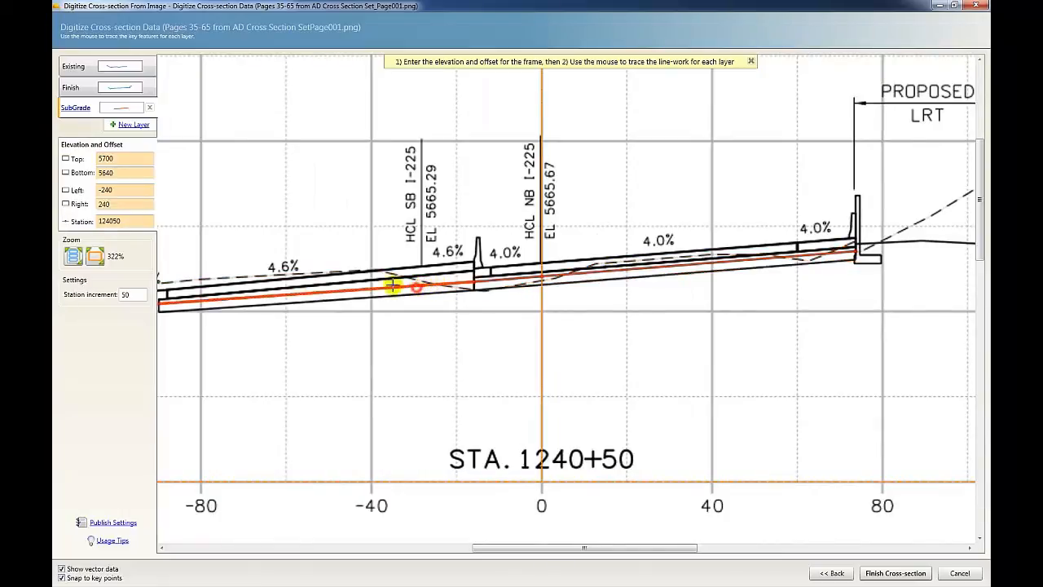
pyautogui.click(432, 281)
pyautogui.moveTo(438, 280); pyautogui.dragTo(604, 266, button='middle')
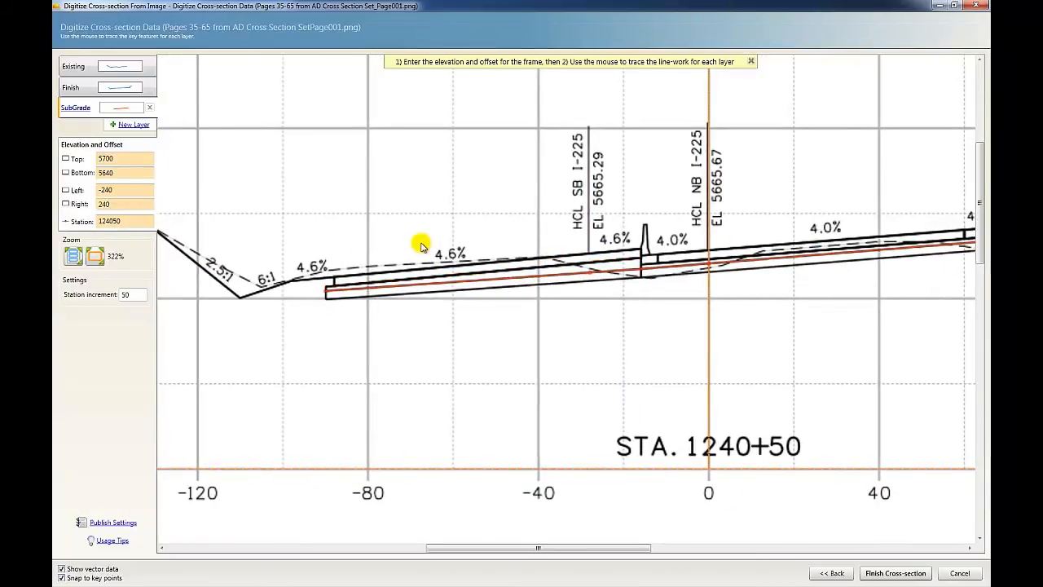
pyautogui.press('Return')
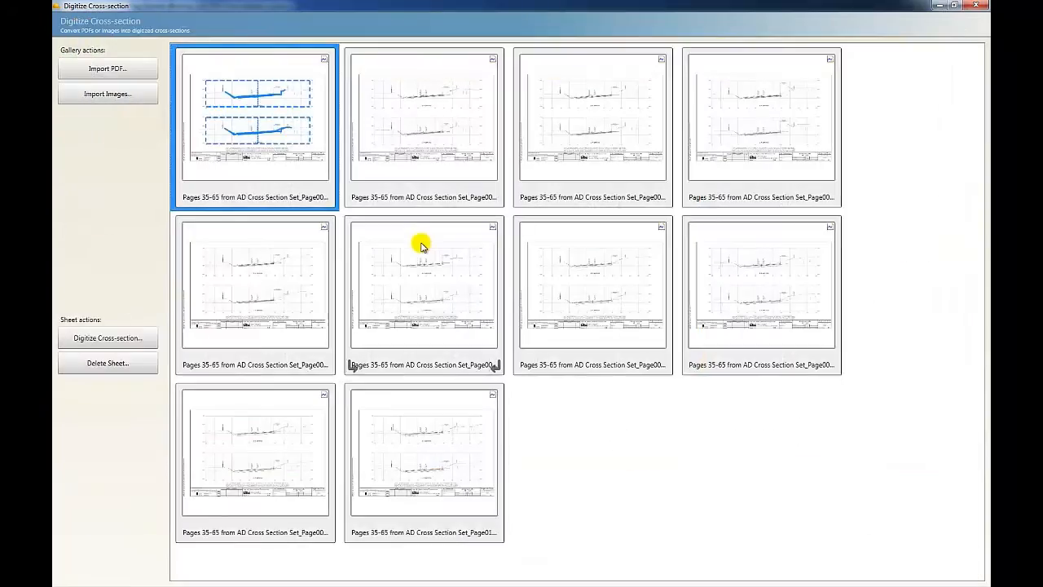
# Step: Frame the STA. 1241+00 grid on the second sheet and trace its dashed existing ground line on the Existing layer
pyautogui.doubleClick(433, 161)
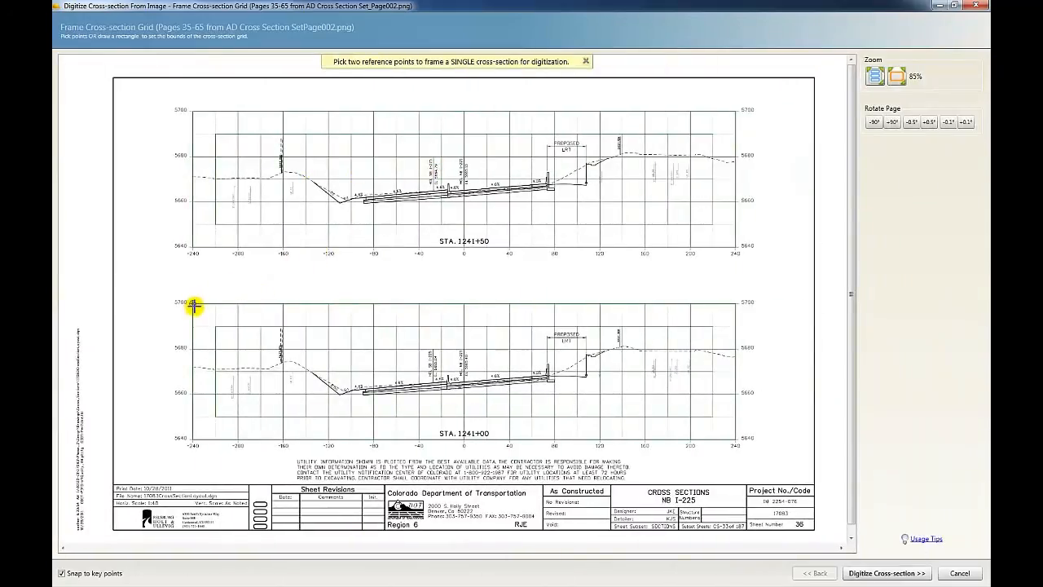
pyautogui.click(194, 305)
pyautogui.doubleClick(194, 306)
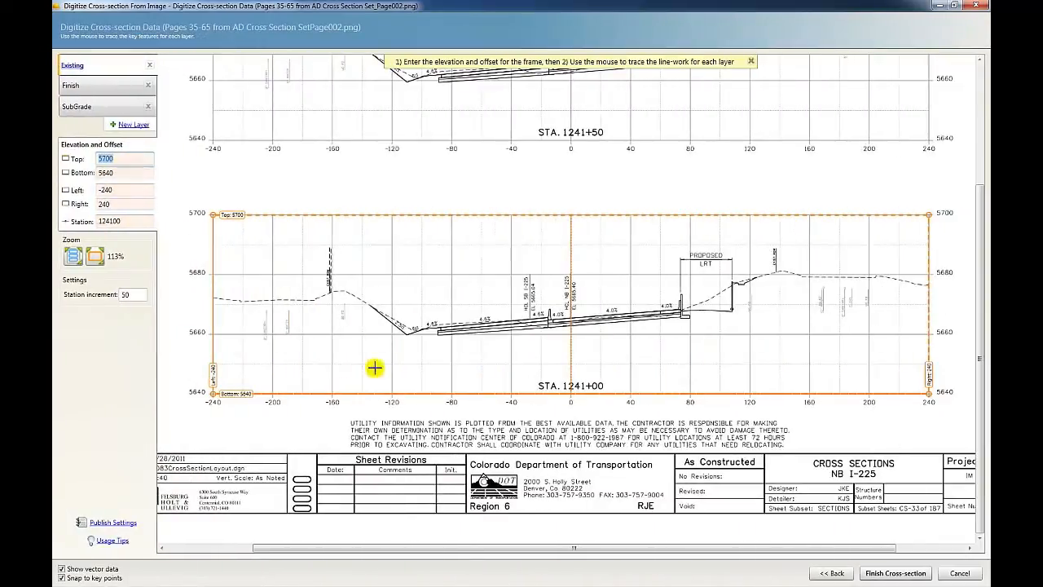
pyautogui.doubleClick(356, 299)
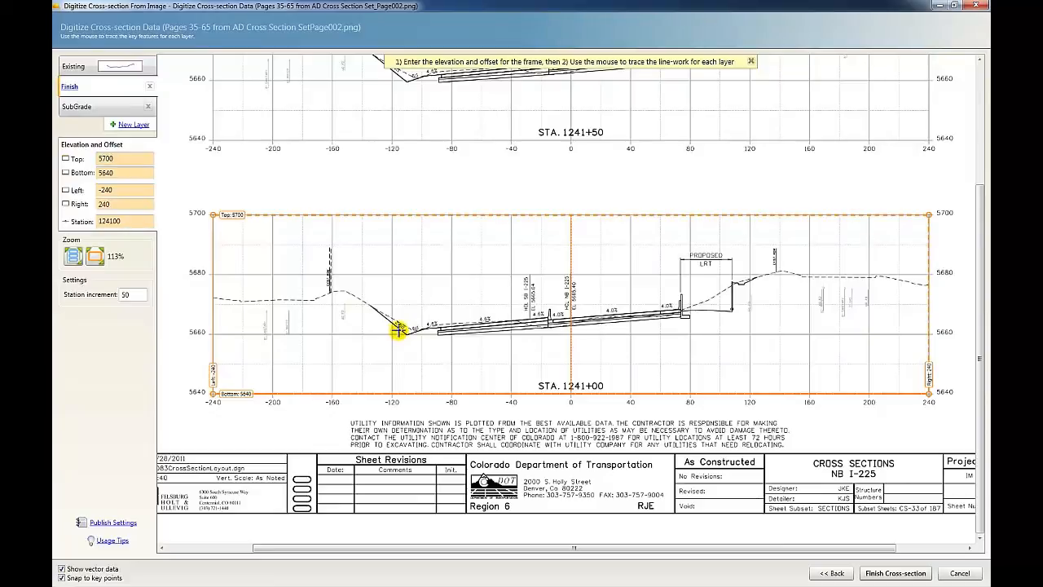
# Step: Trace the finished grade of STA. 1241+00 on the Finish layer, from the 2.5:1 slope across the roadways and LRT area to the existing ground
pyautogui.scroll(4, 409, 332)
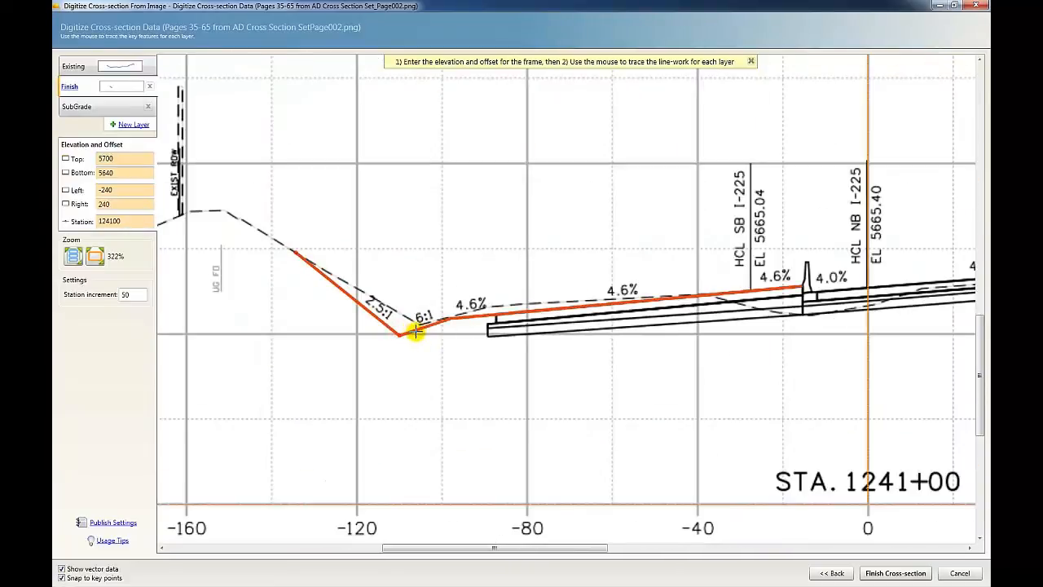
pyautogui.click(417, 331)
pyautogui.click(799, 184)
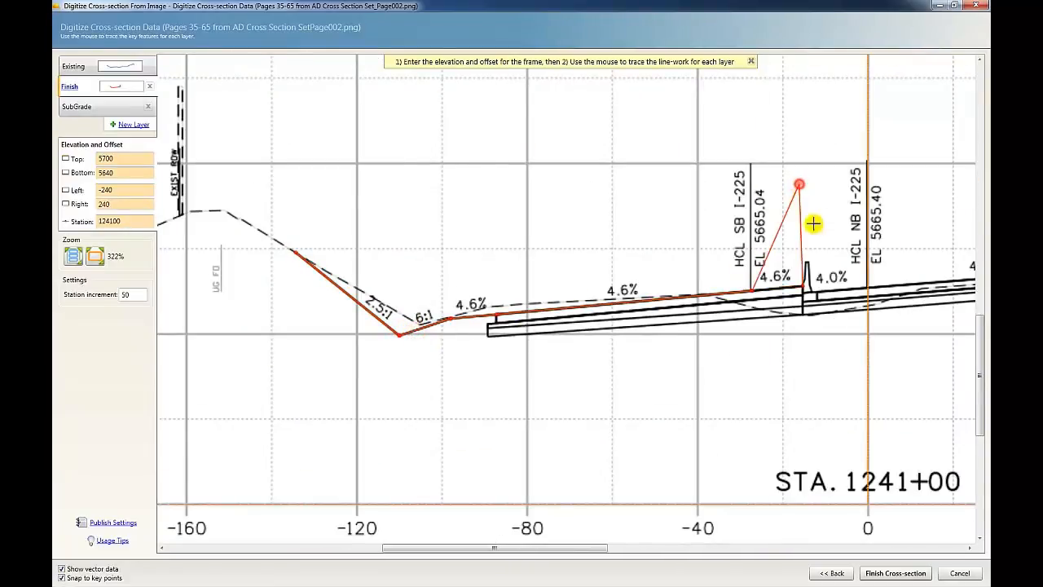
pyautogui.click(848, 289)
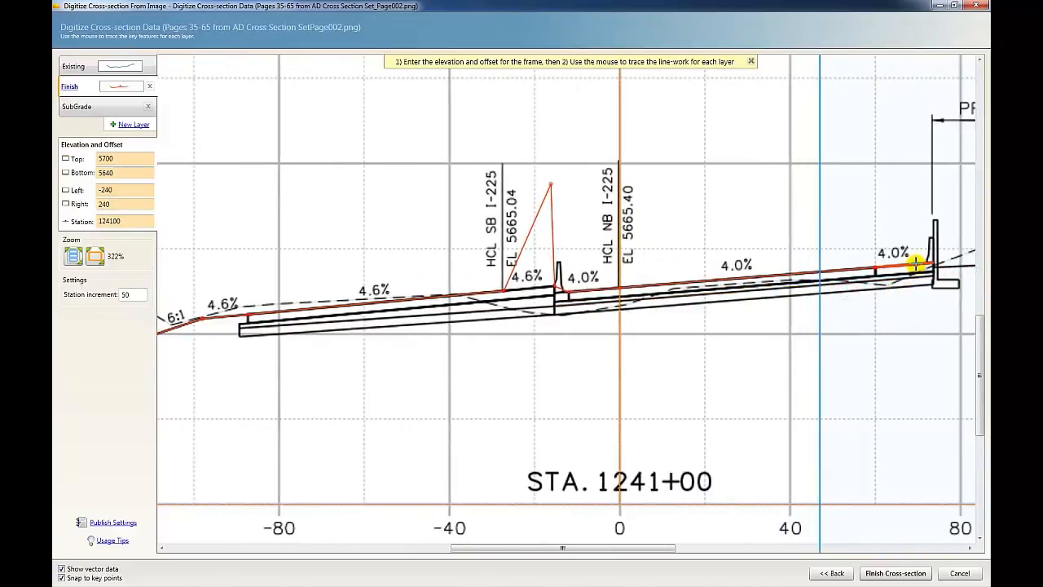
pyautogui.click(918, 264)
pyautogui.click(792, 269)
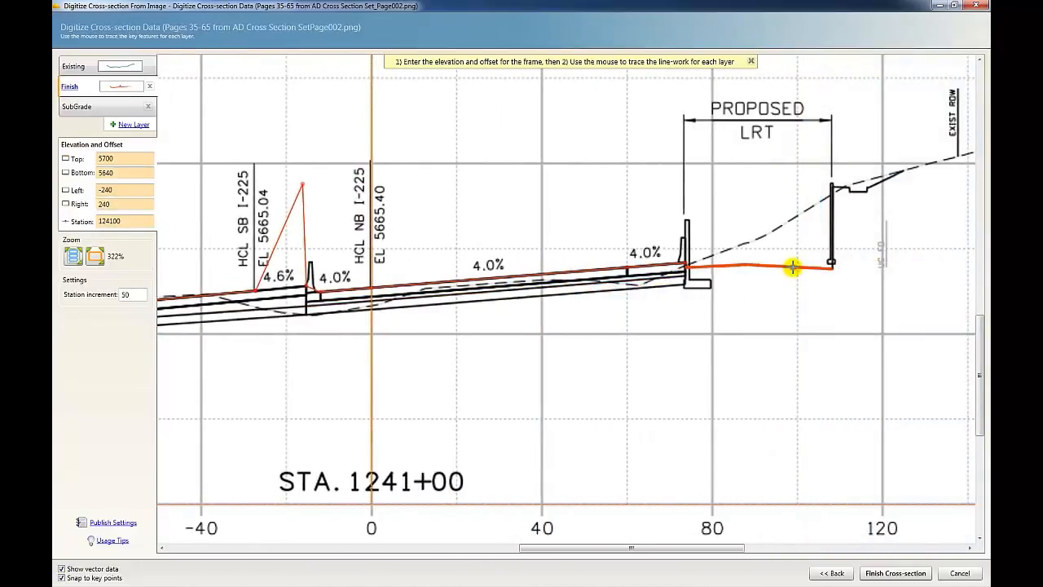
pyautogui.click(849, 190)
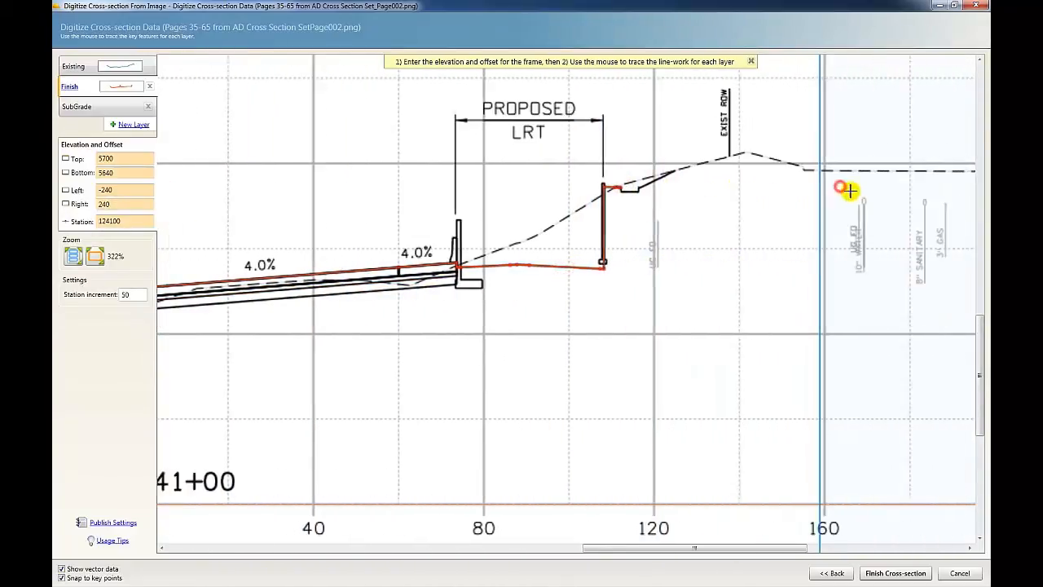
pyautogui.click(611, 191)
pyautogui.doubleClick(628, 191)
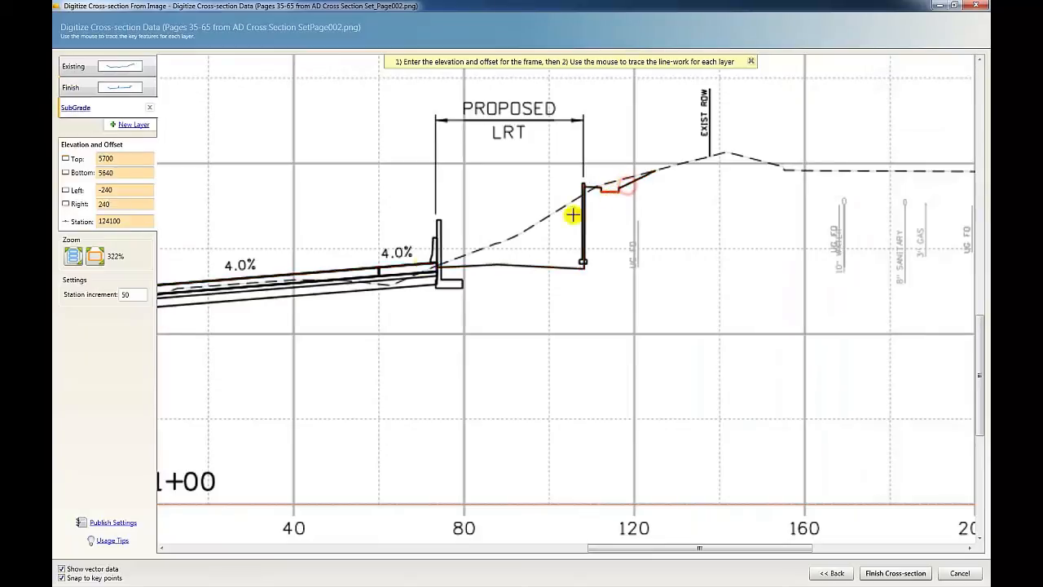
# Step: Trace the subgrade line beneath the roadway of STA. 1241+00 on the SubGrade layer
pyautogui.click(410, 279)
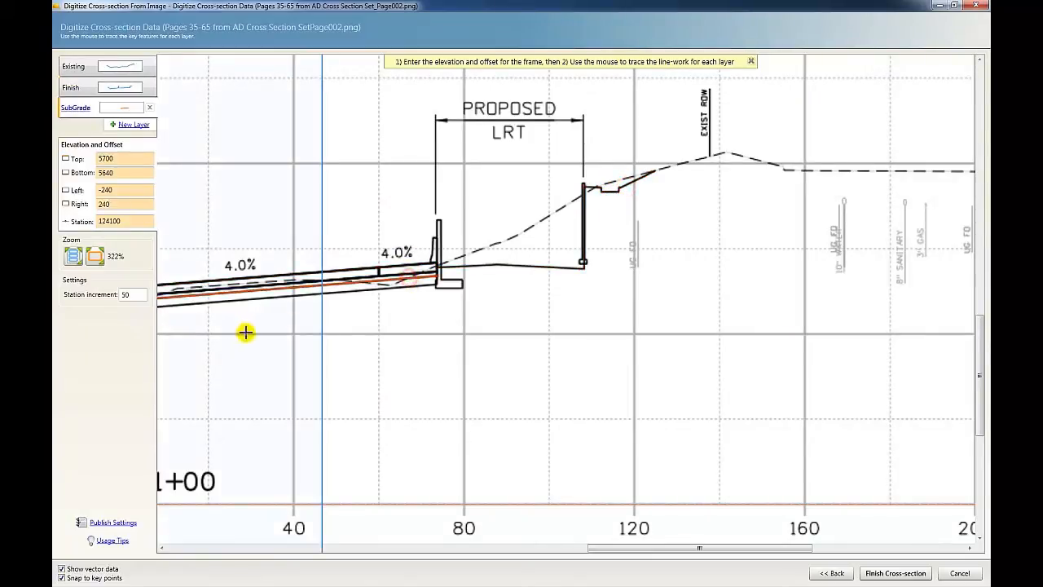
pyautogui.moveTo(232, 333); pyautogui.dragTo(736, 323, button='middle')
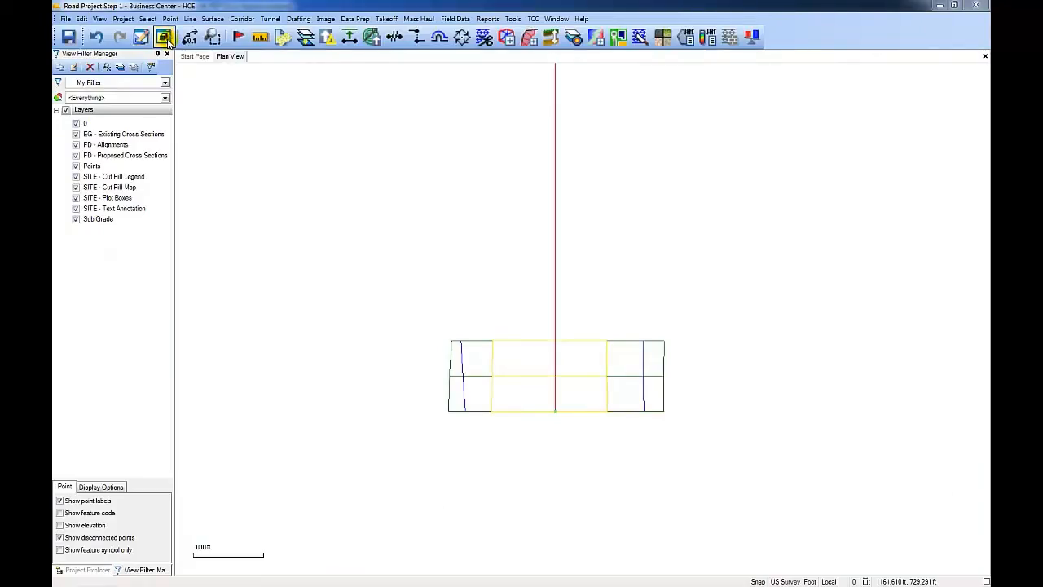
# Step: Inspect the published cross-sections in a 3D view tilted to look along the road, and pick the stored EG - Existing cross-section at 1240+50.000
pyautogui.click(164, 36)
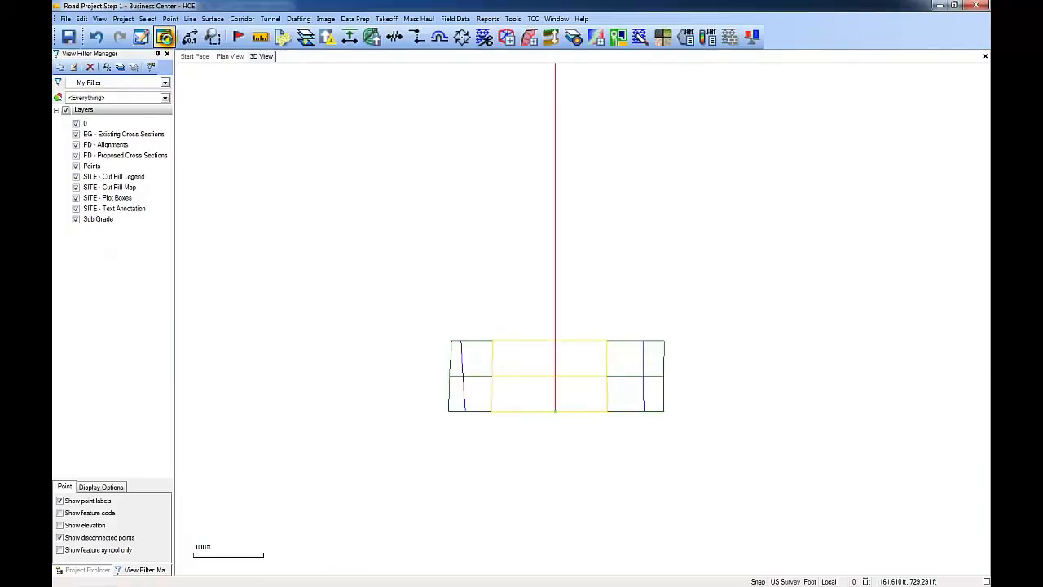
pyautogui.scroll(2, 586, 499)
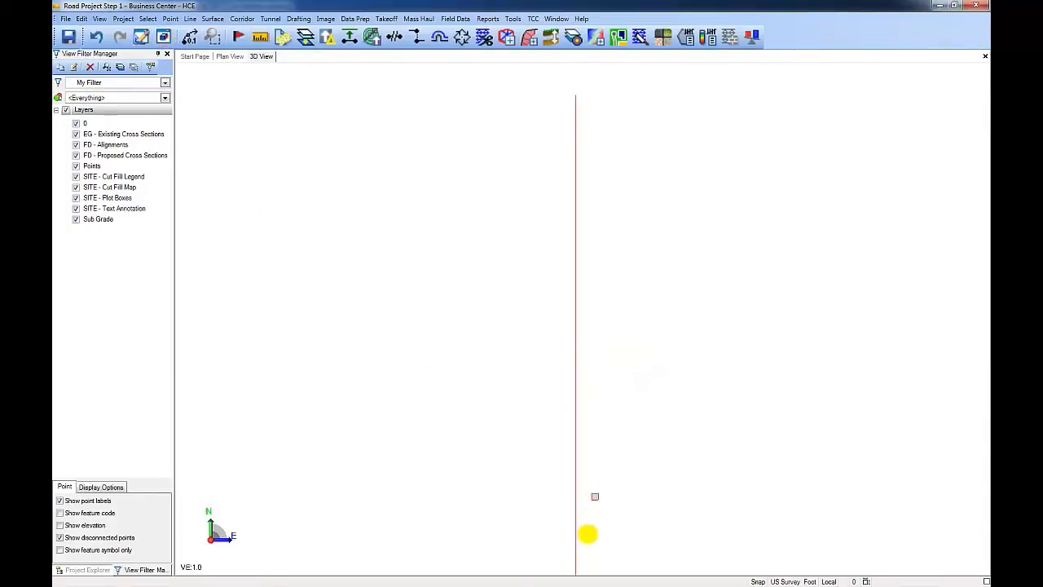
pyautogui.moveTo(569, 553); pyautogui.dragTo(563, 437, button='middle')
pyautogui.scroll(3, 563, 437)
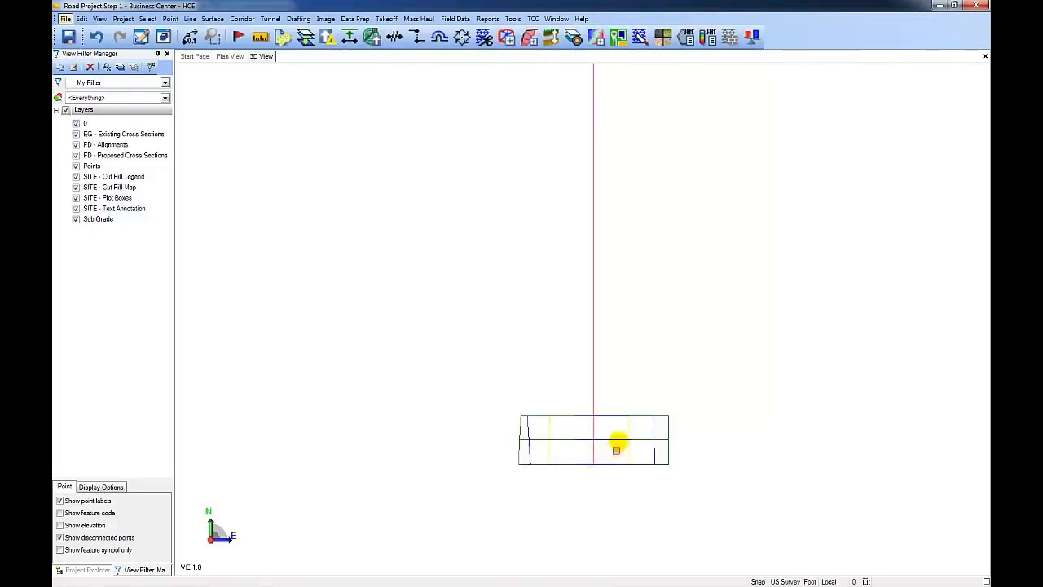
pyautogui.moveTo(619, 440); pyautogui.dragTo(547, 324)
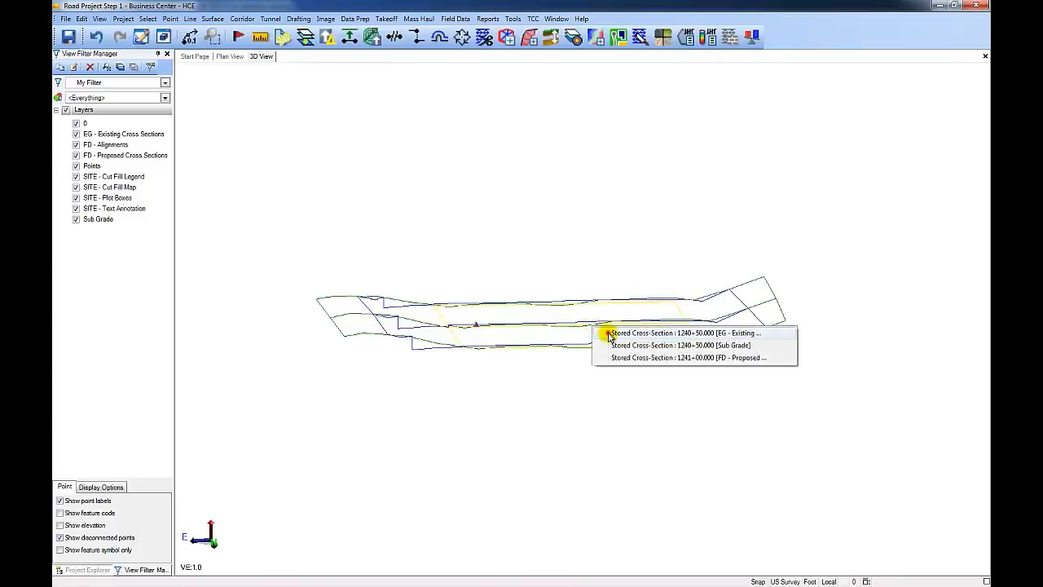
pyautogui.click(644, 333)
pyautogui.click(605, 332)
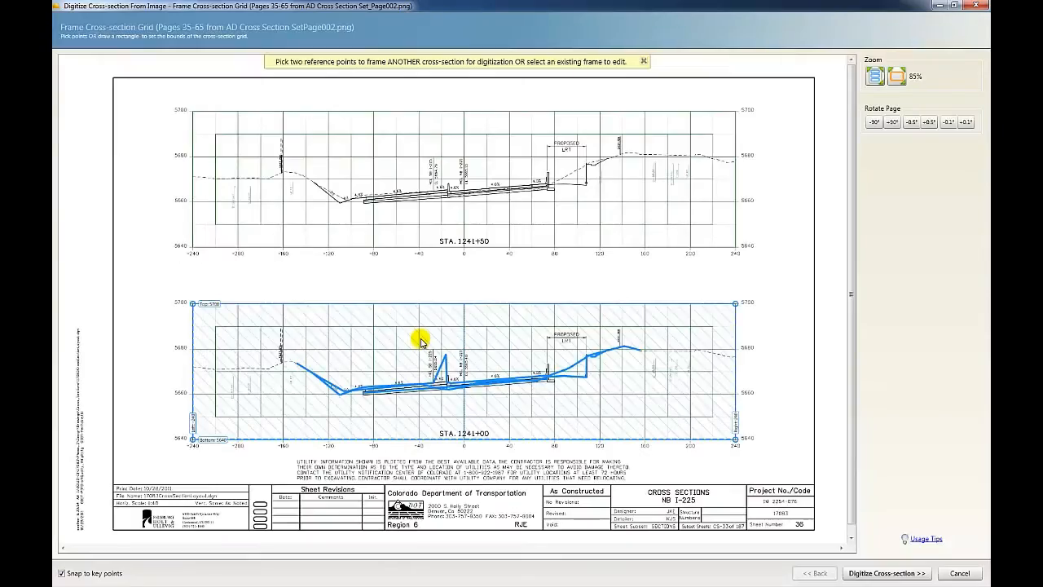
# Step: Reopen the digitized STA. 1241+00 frame, go through its Existing, Finish and SubGrade layers, and finish it by replacing the cross-sections stored at that station
pyautogui.click(419, 337)
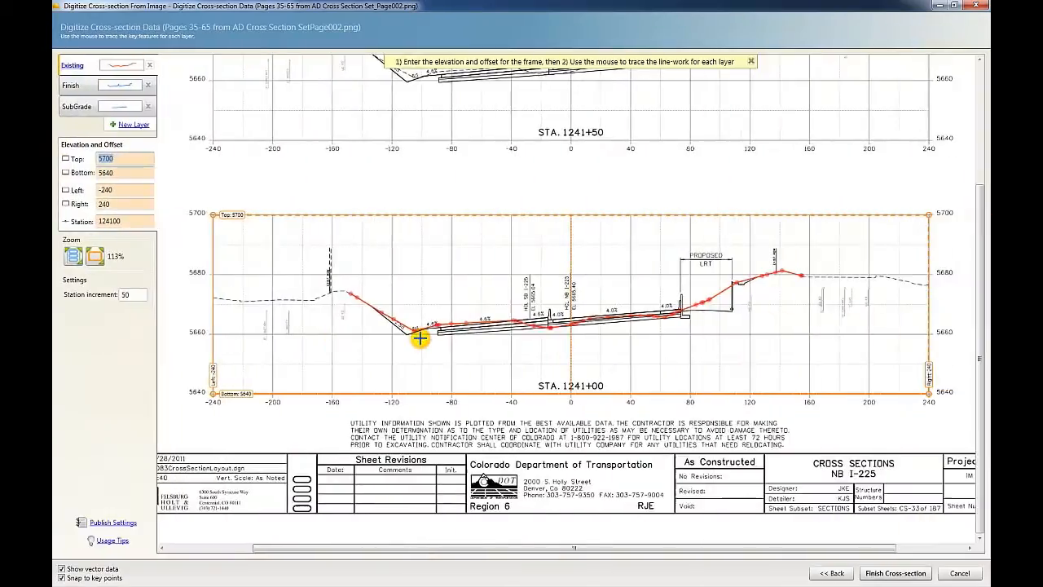
pyautogui.click(92, 69)
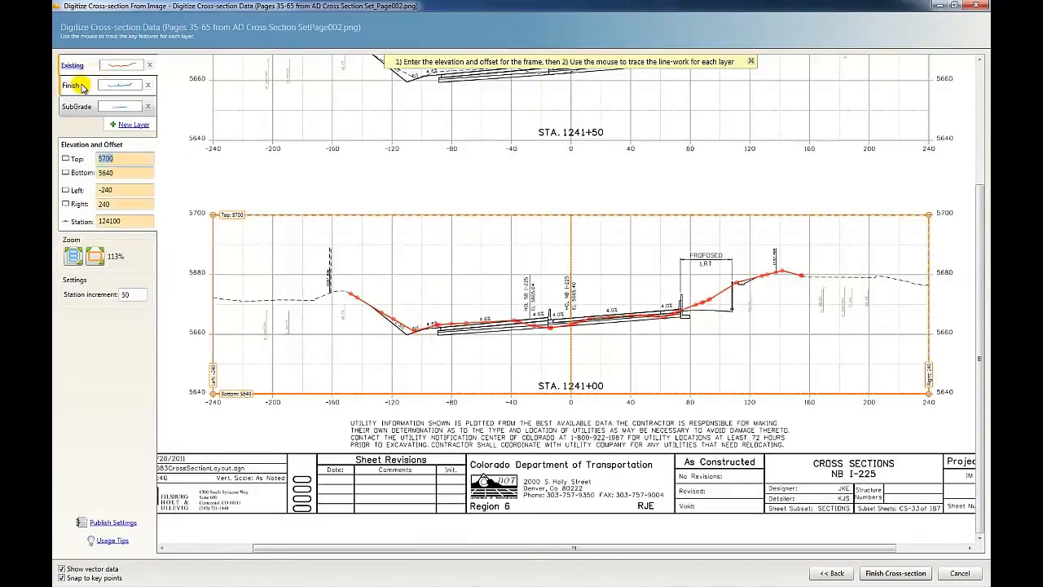
pyautogui.click(81, 86)
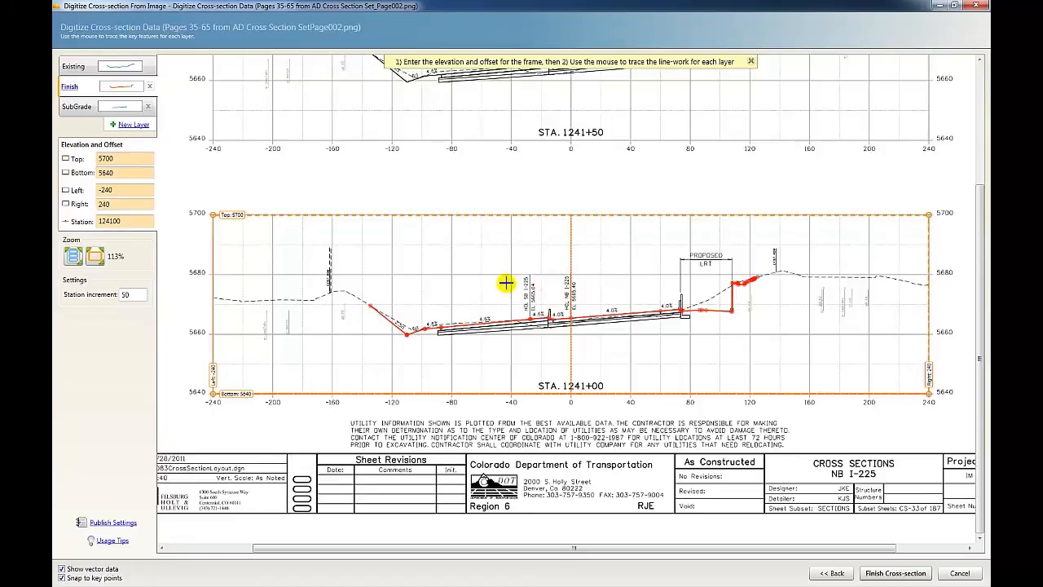
pyautogui.press('Tab')
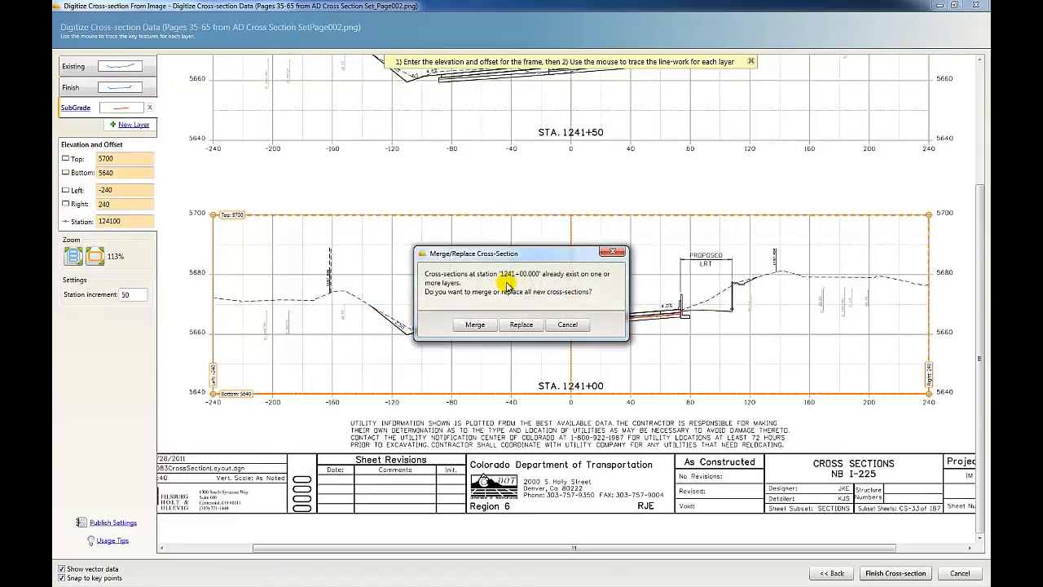
pyautogui.click(514, 325)
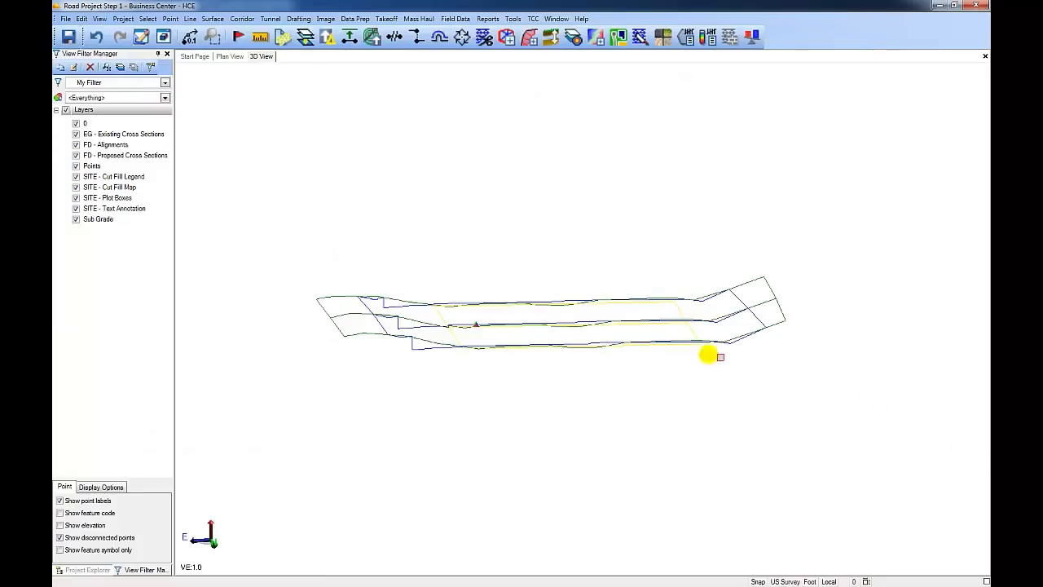
pyautogui.scroll(4, 583, 338)
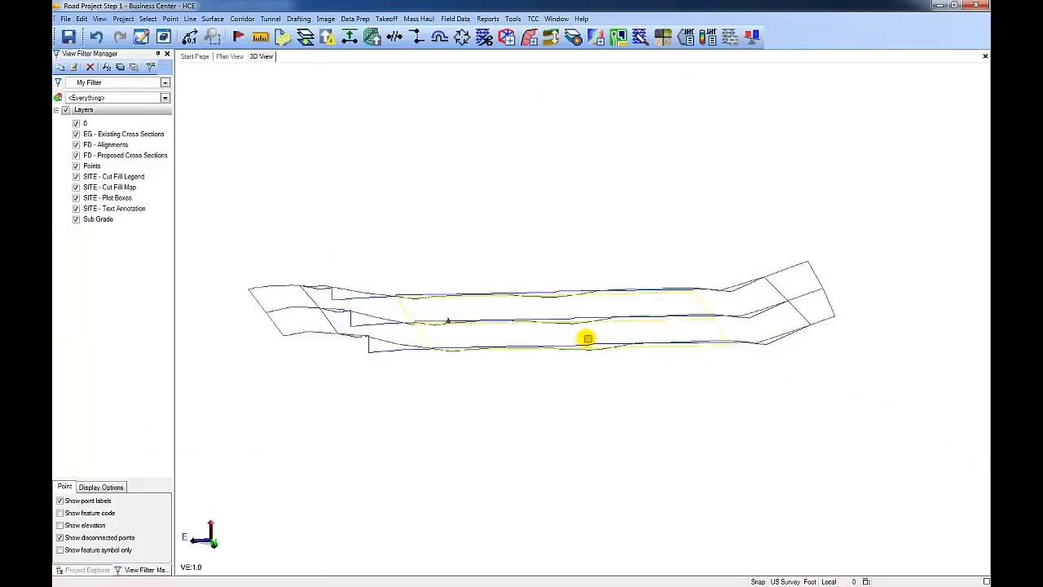